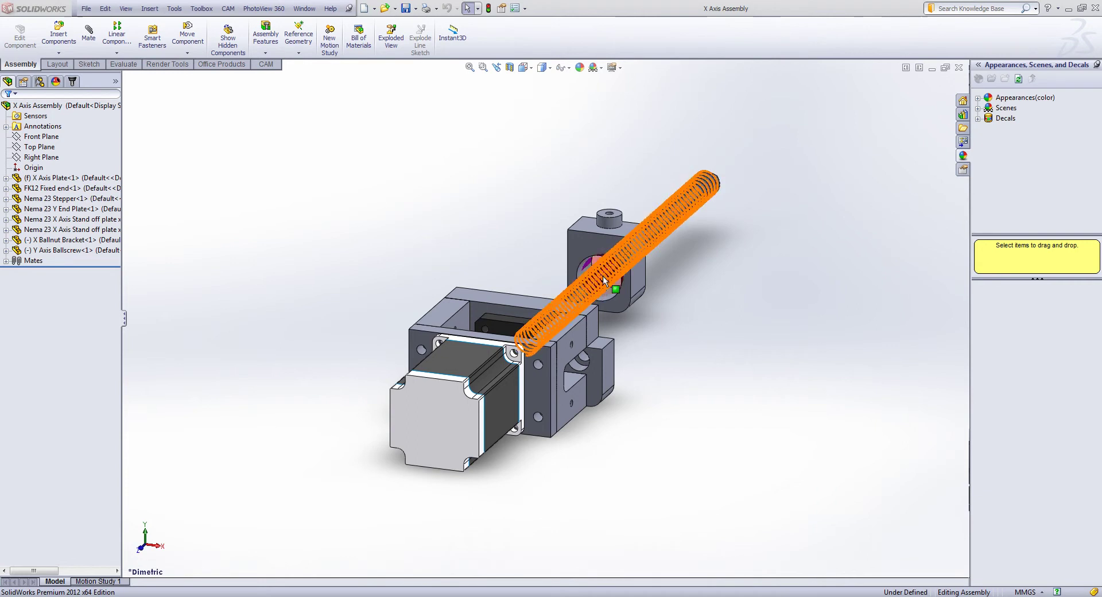
Examine the motor end of the X axis, selecting the X Axis Plate and the FK12 fixed-end bearing around the ballscrew.
{"action": "left_click_drag", "start_coordinate": [723, 173], "coordinate": [602, 281]}
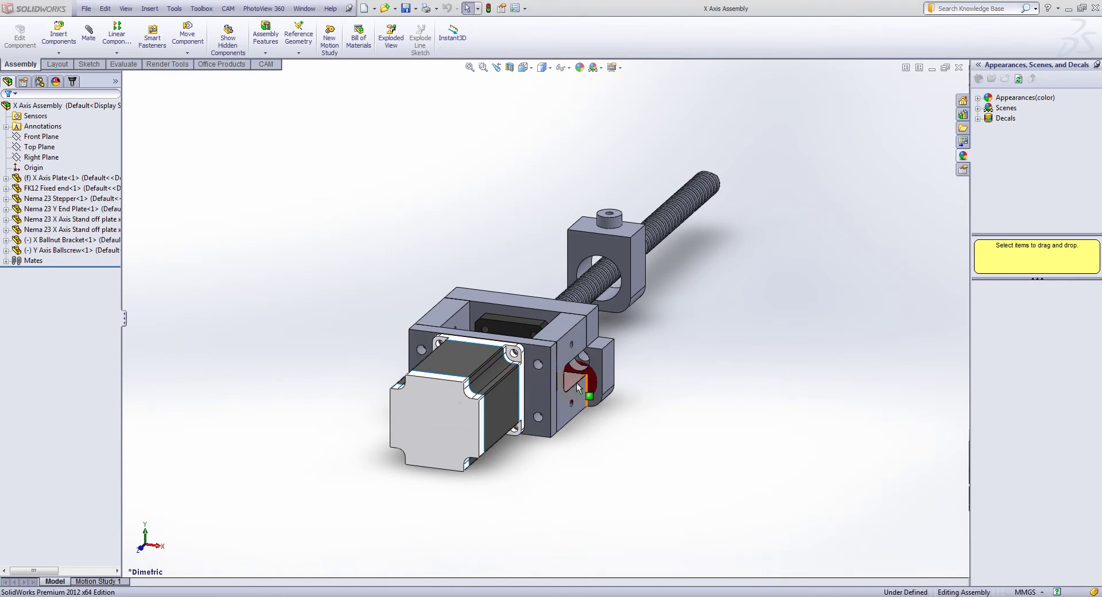
{"action": "middle_click_drag", "start_coordinate": [553, 407], "coordinate": [476, 438]}
{"action": "left_click_drag", "start_coordinate": [433, 310], "coordinate": [433, 311]}
{"action": "scroll", "coordinate": [433, 310], "scroll_direction": "down", "scroll_amount": 3}
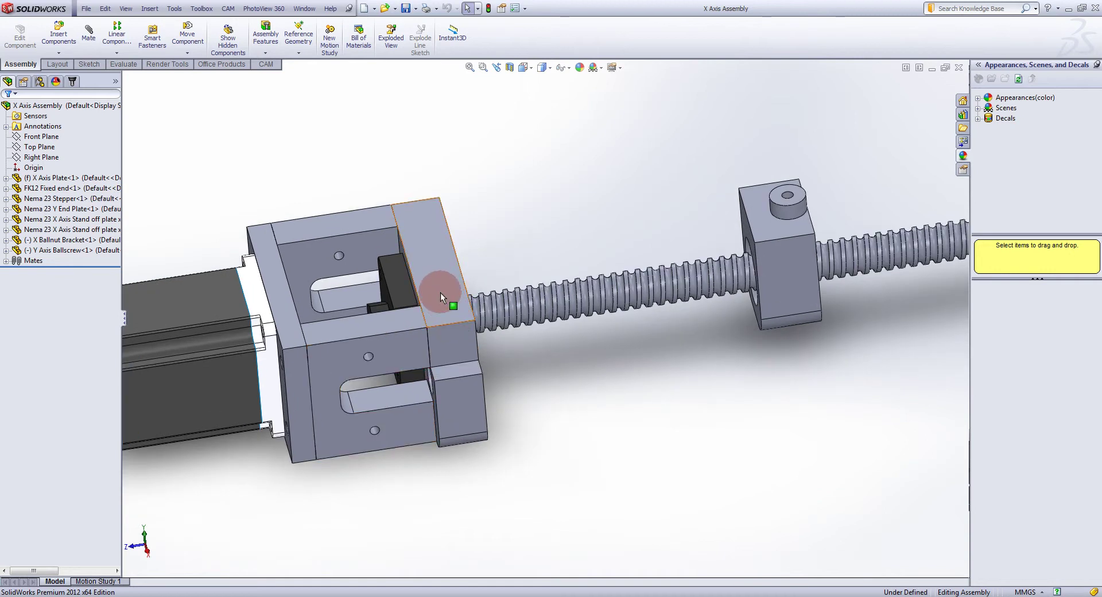
{"action": "left_click", "coordinate": [452, 321]}
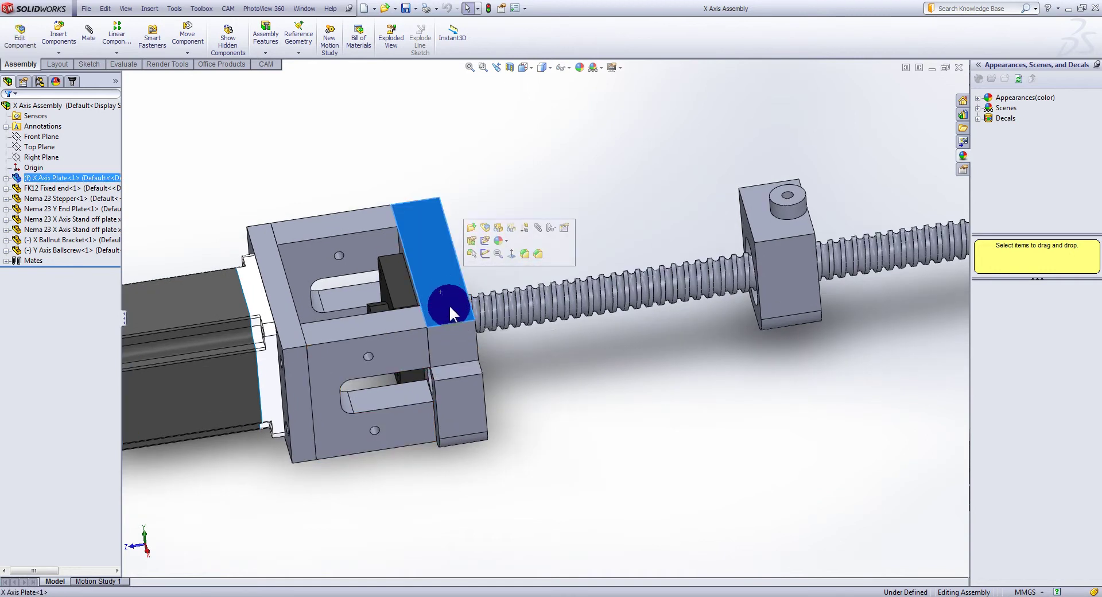
{"action": "middle_click_drag", "start_coordinate": [471, 370], "coordinate": [489, 366]}
{"action": "scroll", "coordinate": [543, 378], "scroll_direction": "down", "scroll_amount": 3}
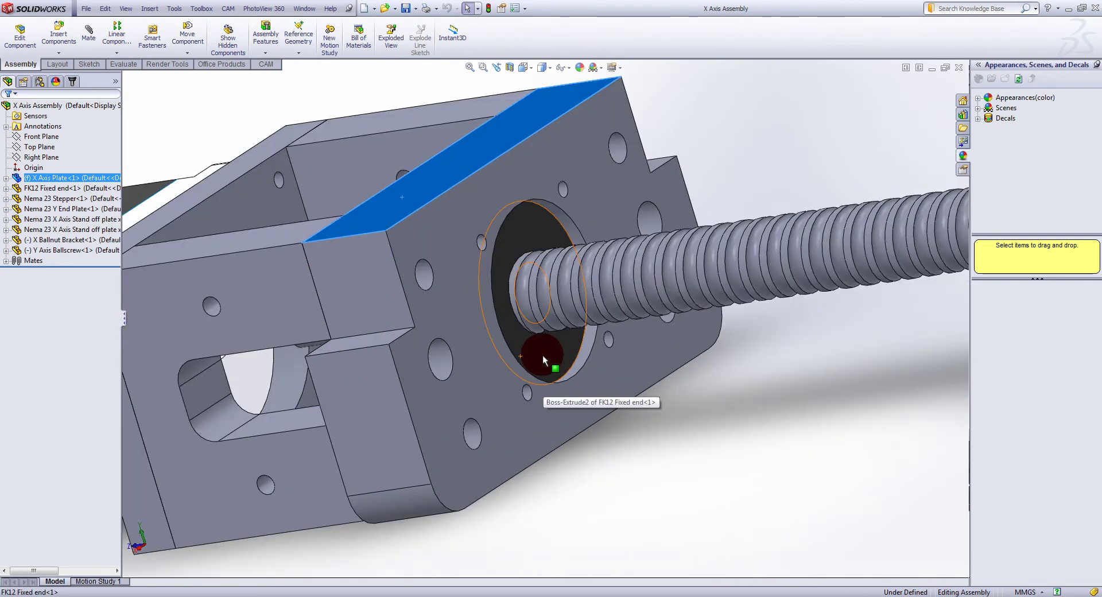
{"action": "left_click", "coordinate": [542, 355]}
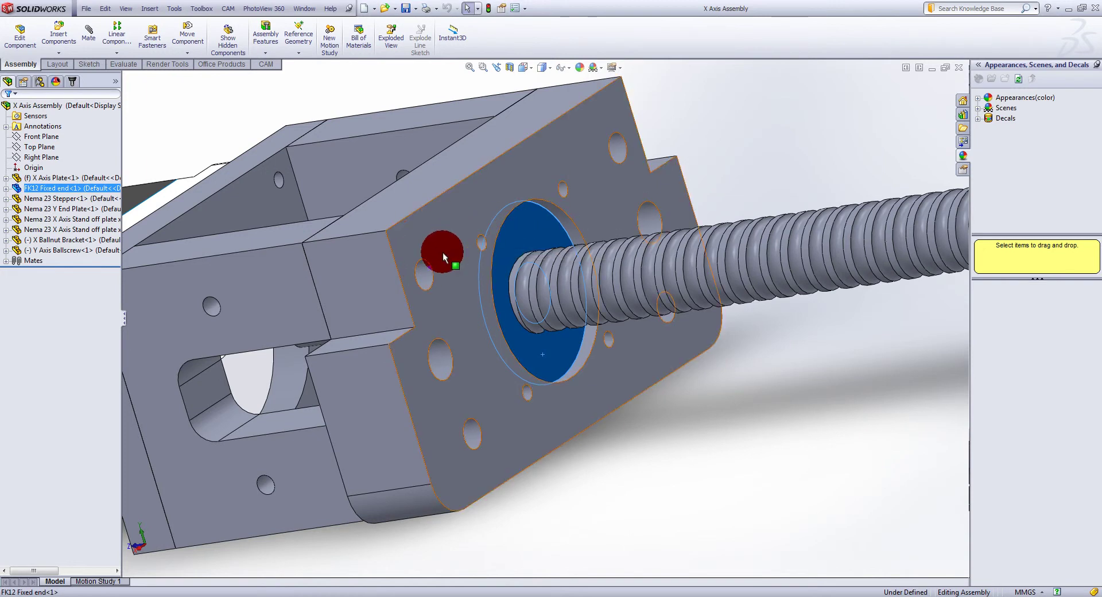
{"action": "left_click", "coordinate": [428, 238]}
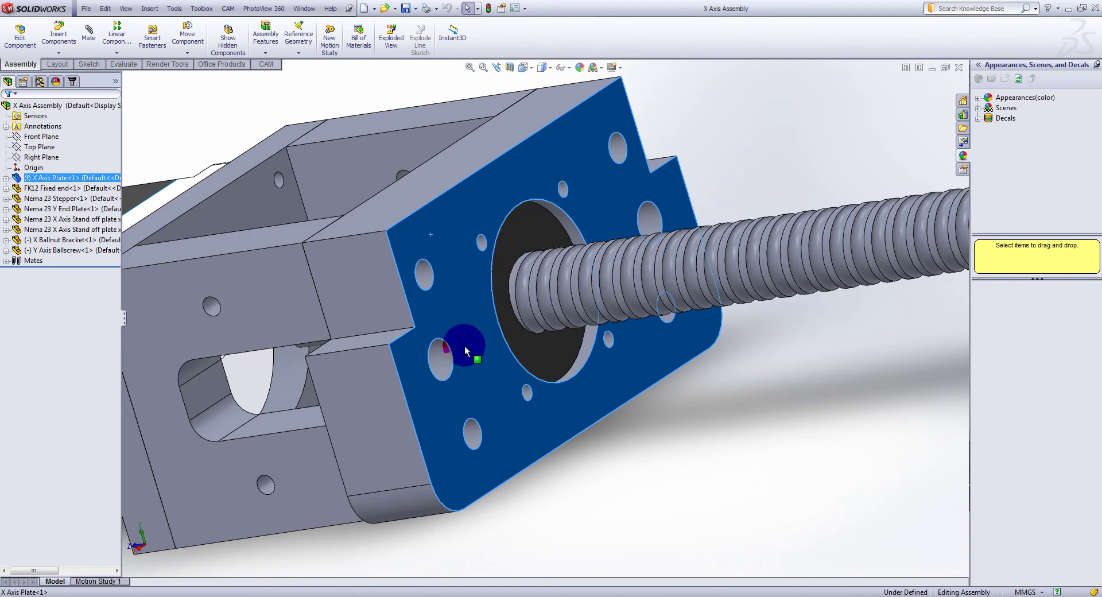
Inspect the X Axis Plate from its outer face and side, including where it joins the stepper mount.
{"action": "scroll", "coordinate": [459, 362], "scroll_direction": "up", "scroll_amount": 3}
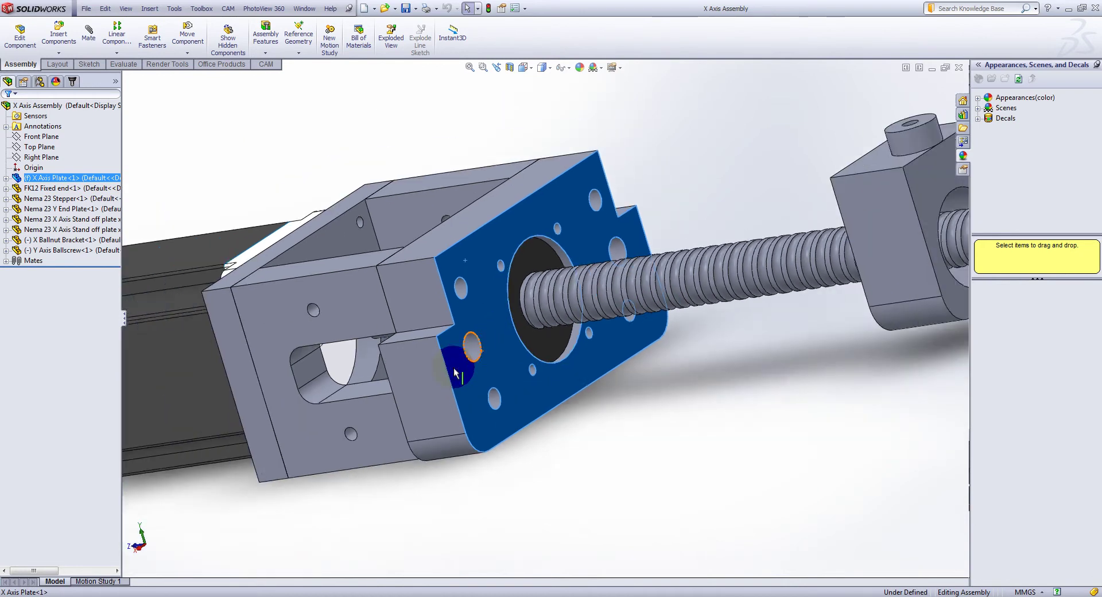
{"action": "scroll", "coordinate": [454, 371], "scroll_direction": "up", "scroll_amount": 2}
{"action": "scroll", "coordinate": [470, 344], "scroll_direction": "up", "scroll_amount": 2}
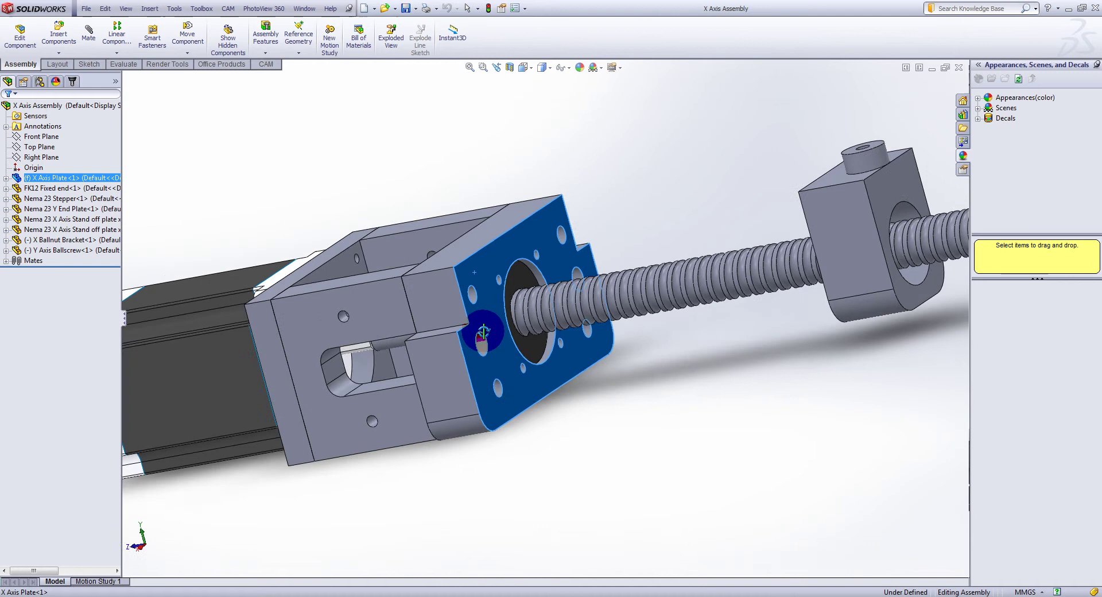
{"action": "middle_click_drag", "start_coordinate": [483, 331], "coordinate": [460, 346]}
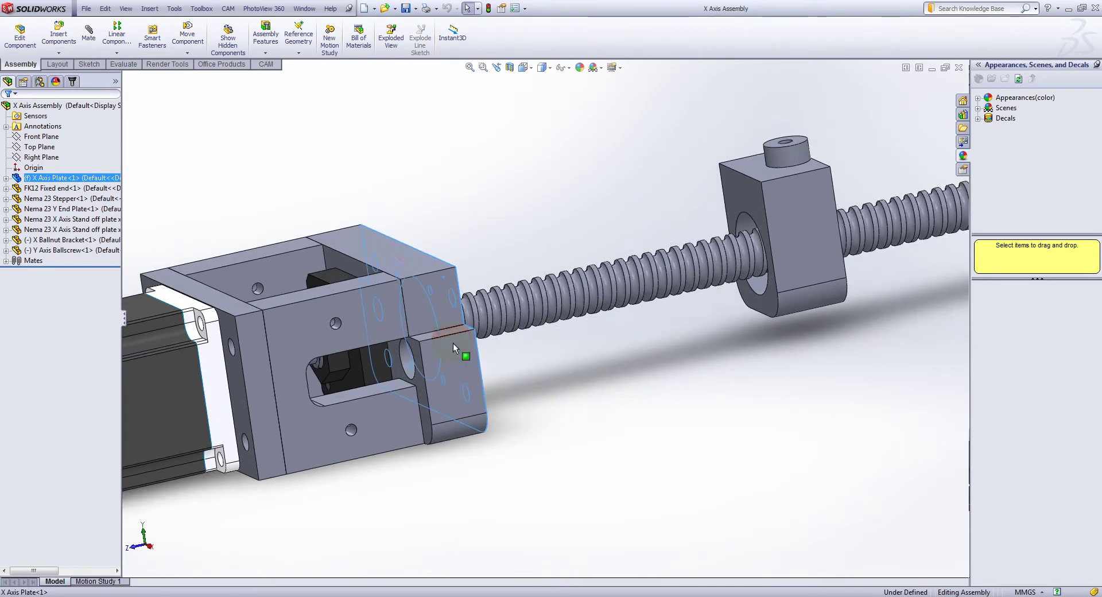
{"action": "left_click", "coordinate": [393, 237]}
{"action": "left_click", "coordinate": [372, 230]}
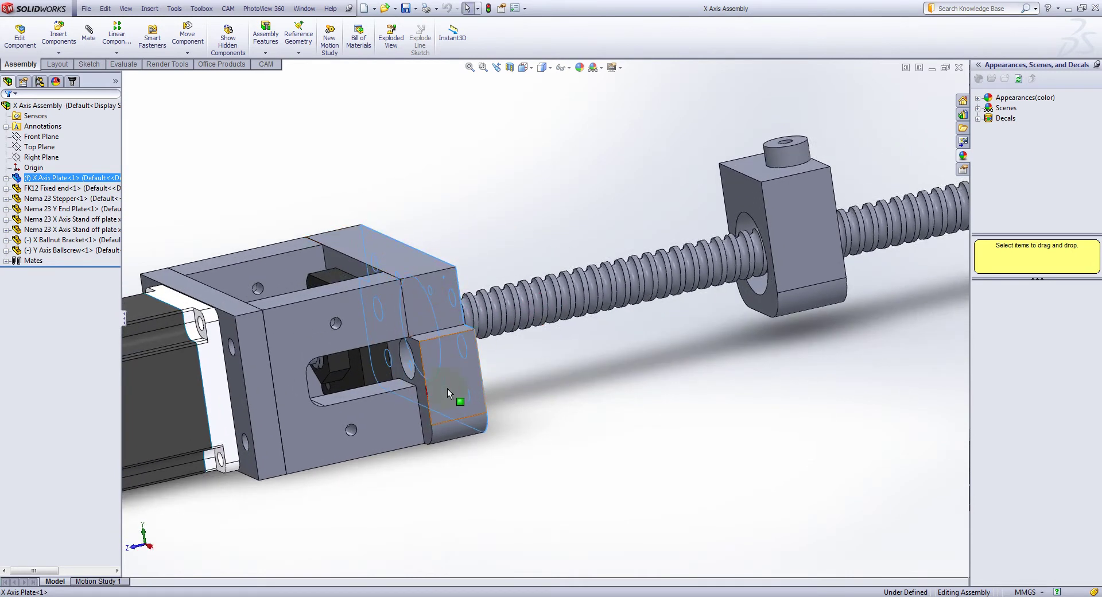
{"action": "scroll", "coordinate": [544, 318], "scroll_direction": "up", "scroll_amount": 1}
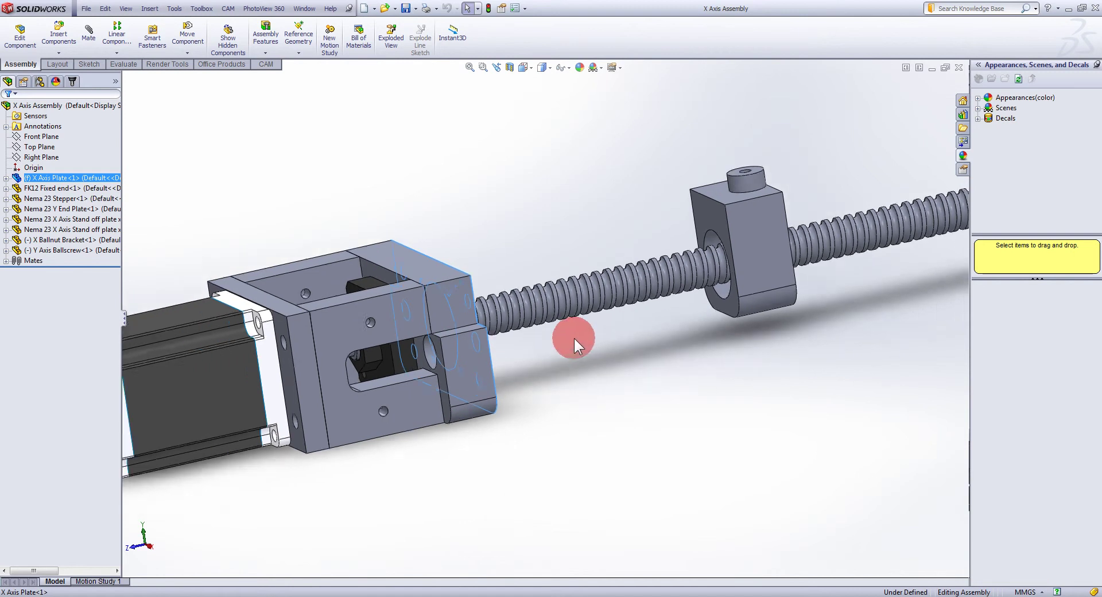
{"action": "scroll", "coordinate": [574, 339], "scroll_direction": "up", "scroll_amount": 3}
{"action": "scroll", "coordinate": [430, 368], "scroll_direction": "up", "scroll_amount": 1}
{"action": "scroll", "coordinate": [445, 301], "scroll_direction": "down", "scroll_amount": 4}
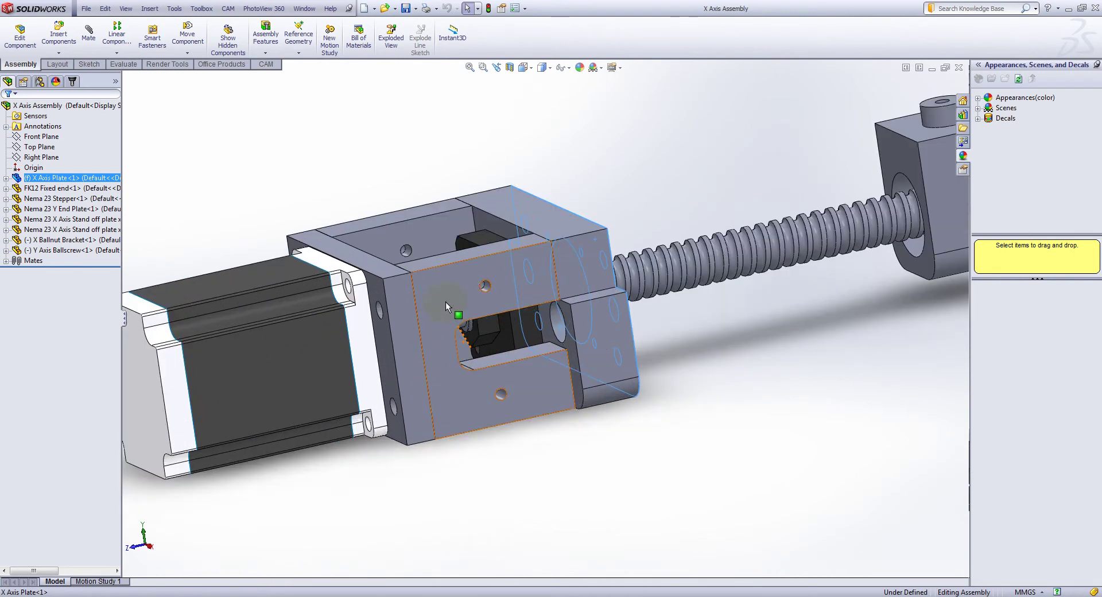
Examine the X axis stand-off plate, the Nema 23 end plate and the Nema 23 stepper by selecting each one.
{"action": "left_click", "coordinate": [459, 286]}
{"action": "middle_click_drag", "start_coordinate": [458, 286], "coordinate": [438, 217]}
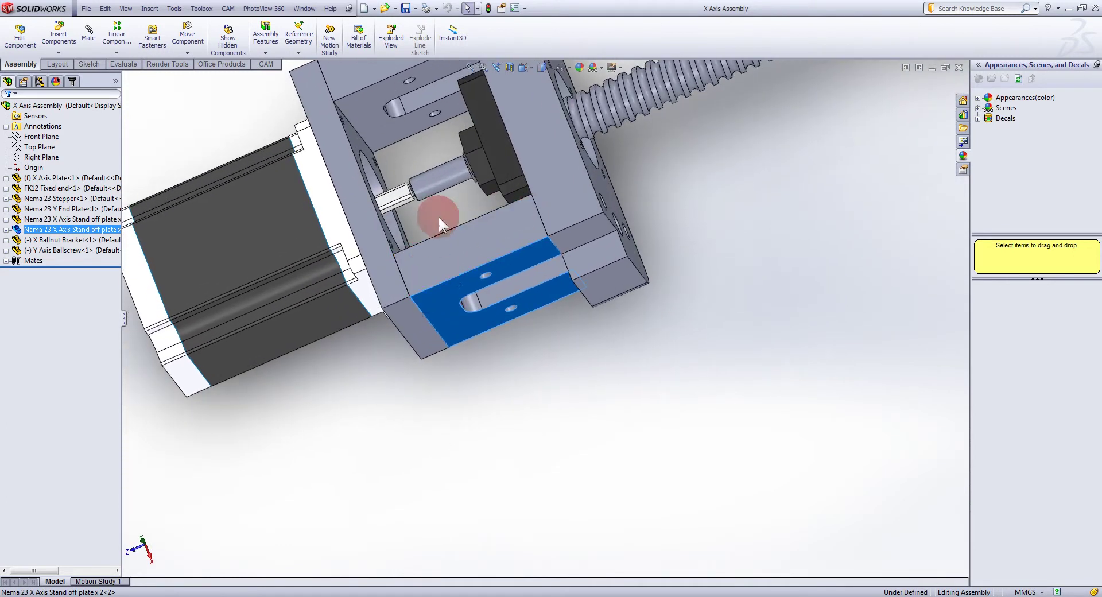
{"action": "scroll", "coordinate": [415, 289], "scroll_direction": "up", "scroll_amount": 1}
{"action": "middle_click_drag", "start_coordinate": [416, 288], "coordinate": [421, 278]}
{"action": "left_click", "coordinate": [411, 281]}
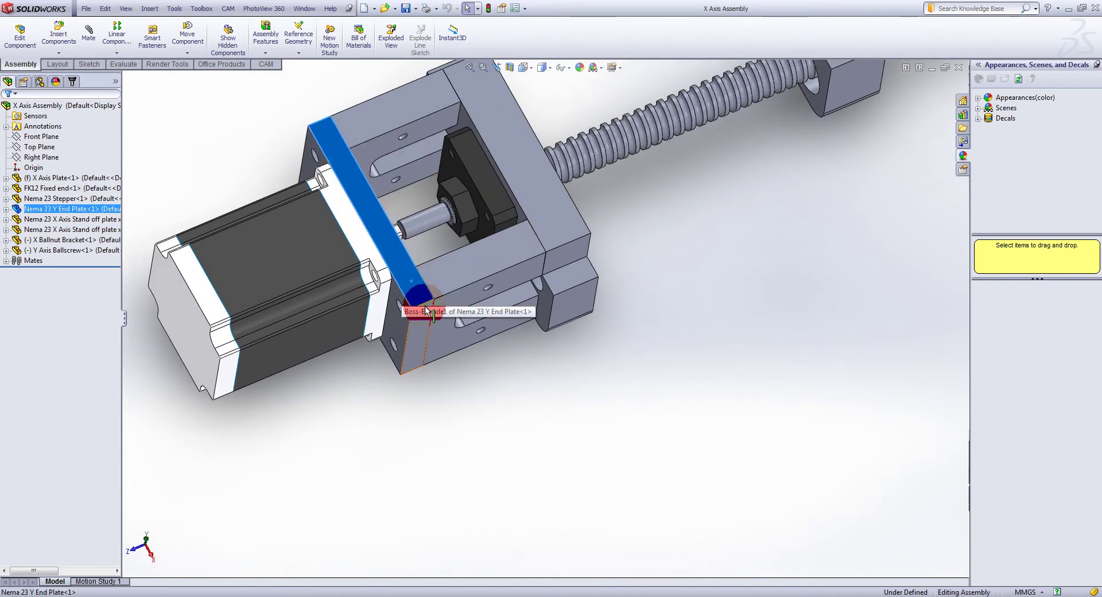
{"action": "middle_click_drag", "start_coordinate": [404, 319], "coordinate": [415, 276]}
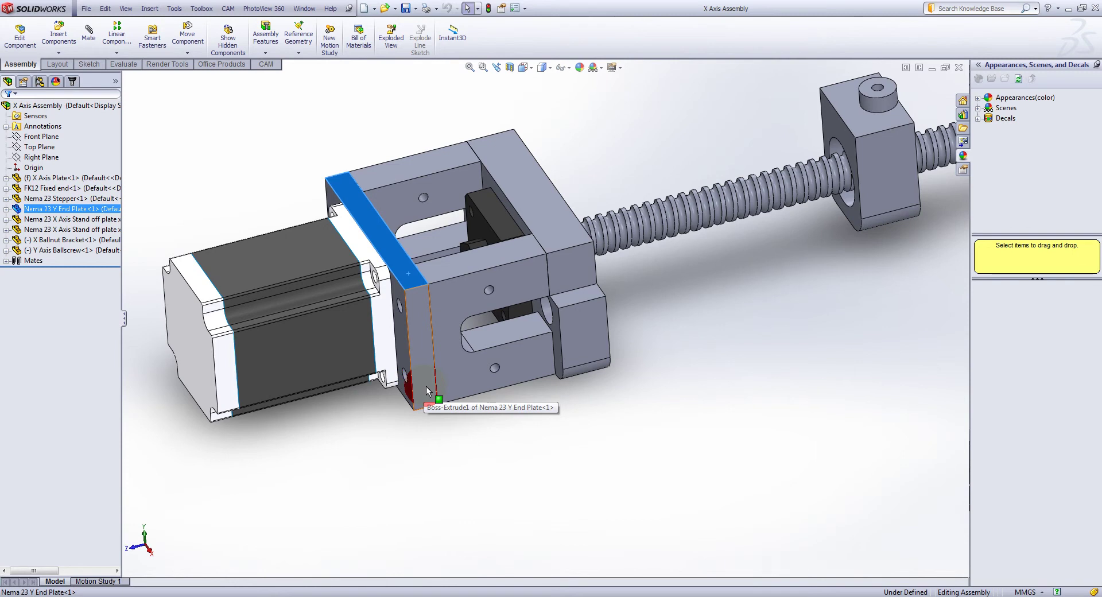
{"action": "left_click", "coordinate": [297, 265]}
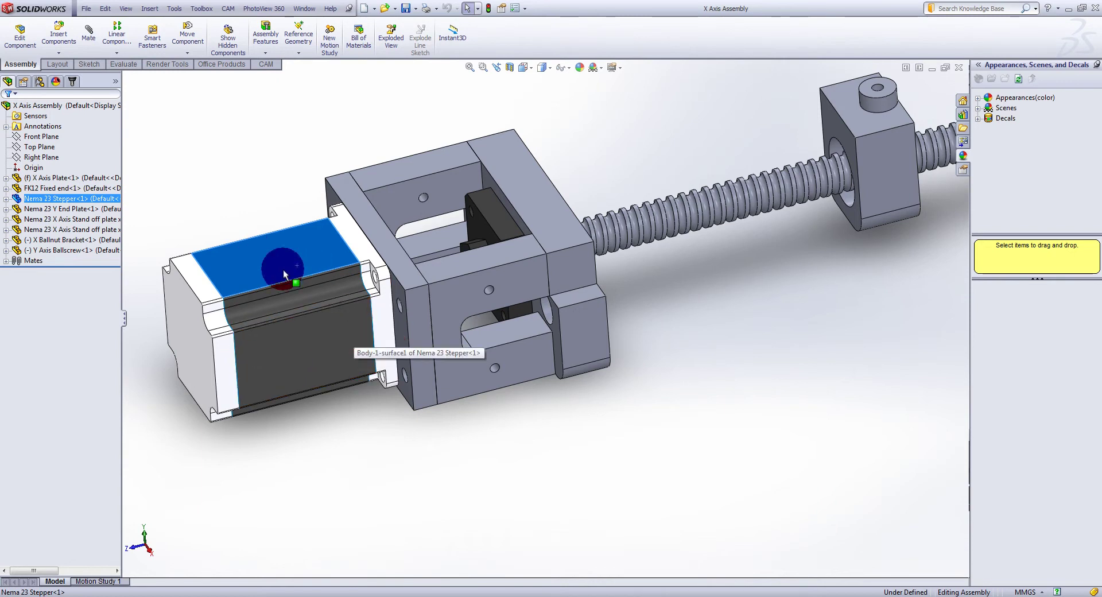
{"action": "scroll", "coordinate": [628, 276], "scroll_direction": "up", "scroll_amount": 1}
{"action": "scroll", "coordinate": [628, 275], "scroll_direction": "up", "scroll_amount": 3}
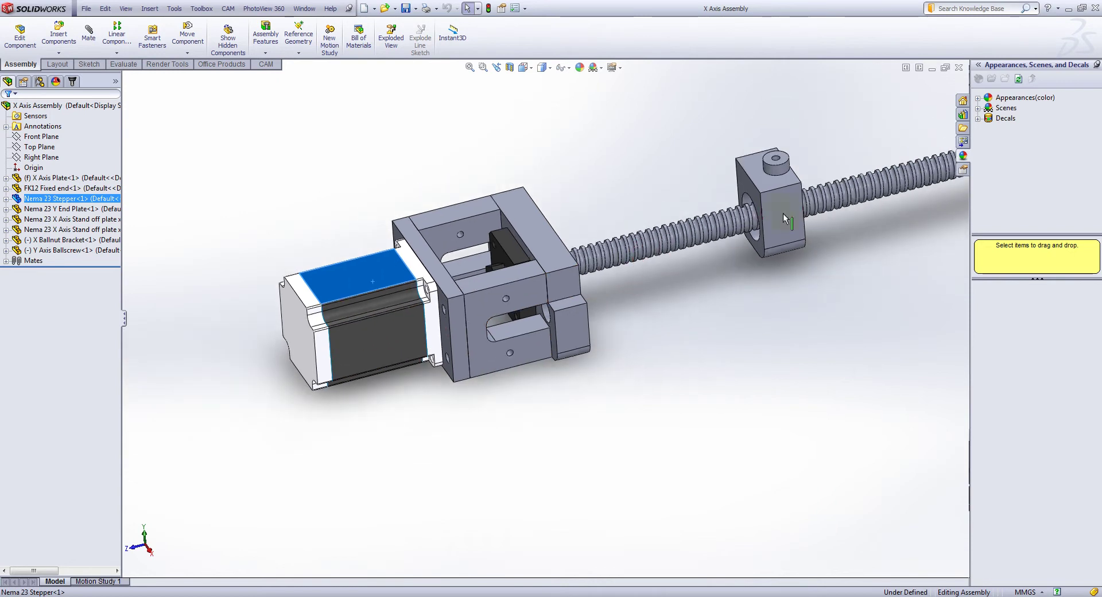
Slide the X Ballnut Bracket along the ballscrew toward the stepper motor end.
{"action": "scroll", "coordinate": [791, 241], "scroll_direction": "down", "scroll_amount": 2}
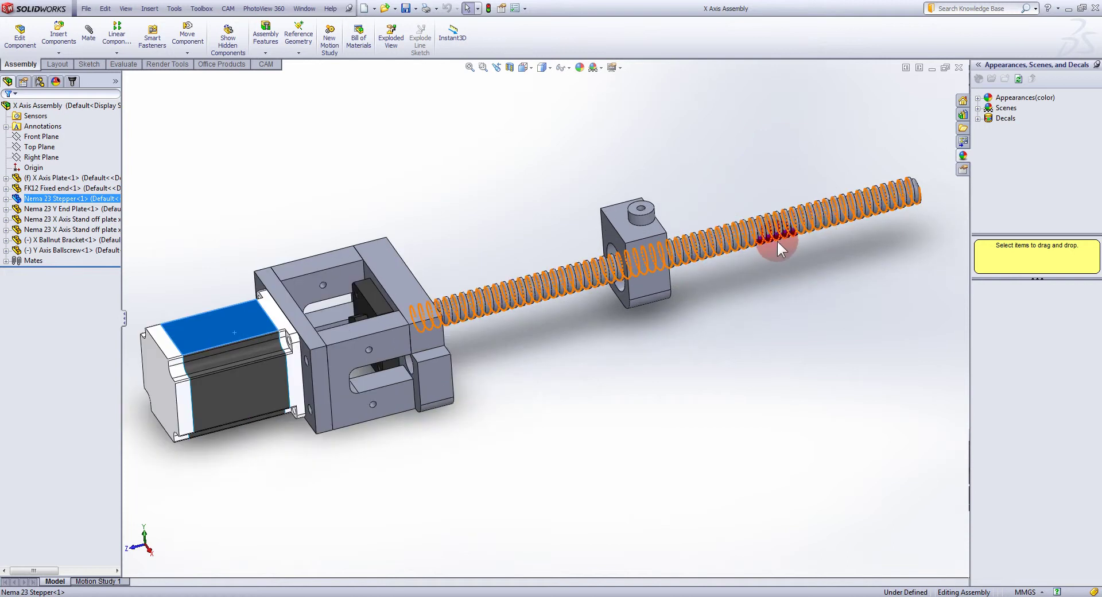
{"action": "left_click", "coordinate": [639, 284]}
{"action": "left_click_drag", "start_coordinate": [655, 280], "coordinate": [577, 280]}
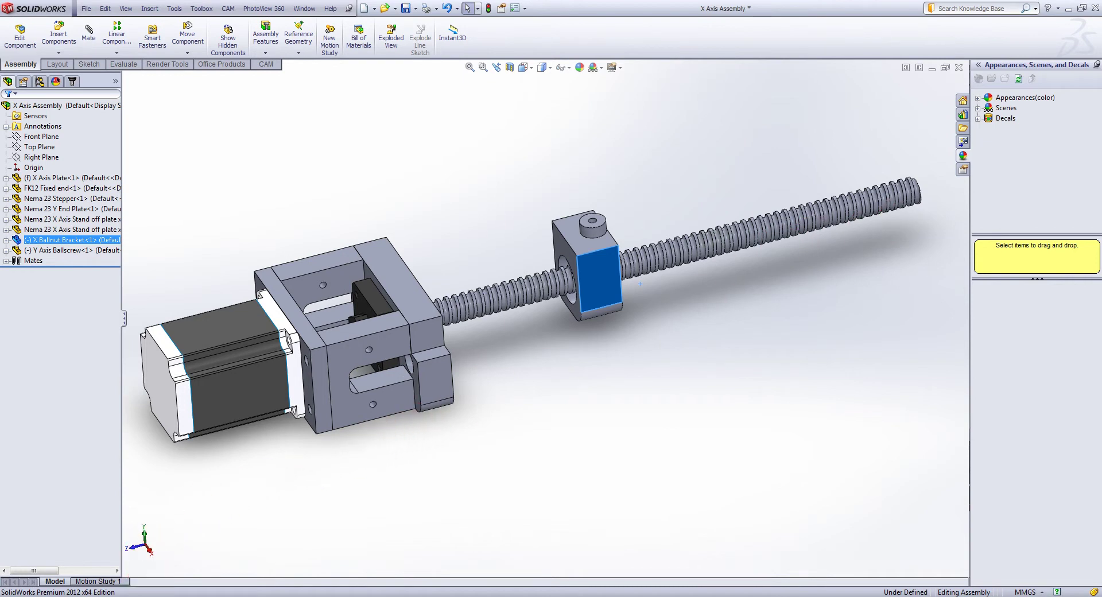
Switch to the Y Axis Assembly and inspect the Y End Plate at the motor end up close.
{"action": "mouse_move", "coordinate": [151, 595]}
{"action": "left_click", "coordinate": [201, 538]}
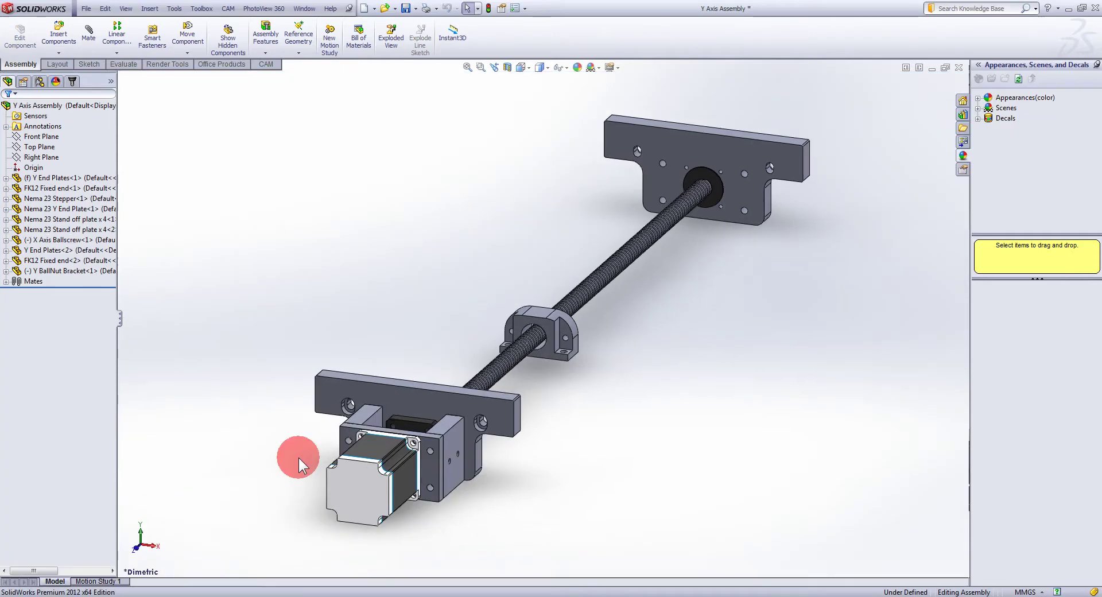
{"action": "left_click", "coordinate": [444, 405]}
{"action": "scroll", "coordinate": [444, 405], "scroll_direction": "down", "scroll_amount": 2}
{"action": "middle_click_drag", "start_coordinate": [454, 468], "coordinate": [403, 447]}
{"action": "scroll", "coordinate": [189, 381], "scroll_direction": "down", "scroll_amount": 2}
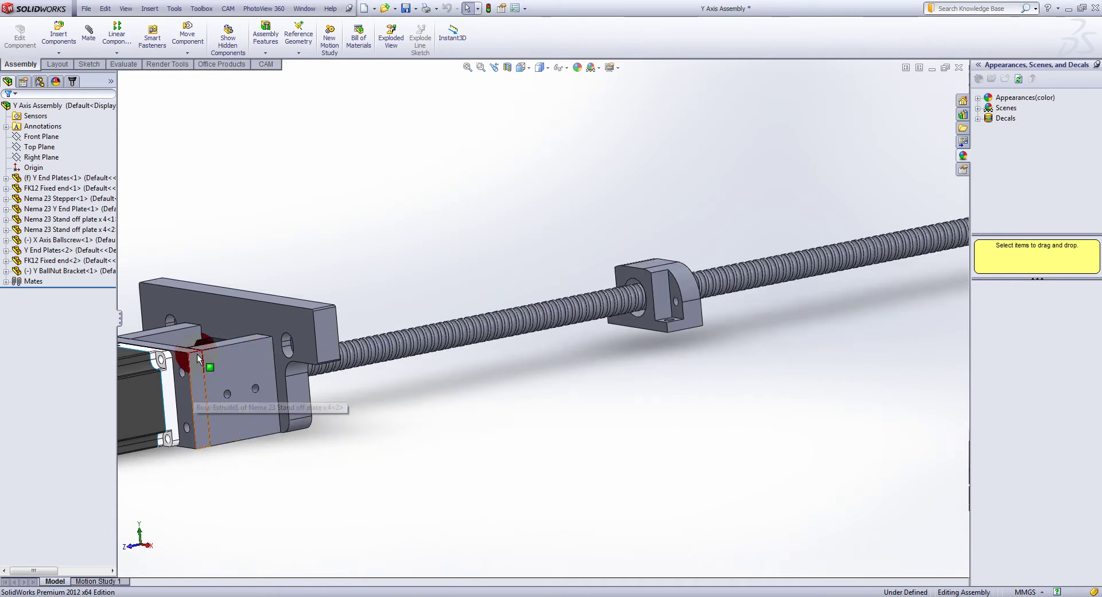
{"action": "left_click", "coordinate": [363, 325]}
{"action": "middle_click_drag", "start_coordinate": [267, 401], "coordinate": [397, 345]}
{"action": "scroll", "coordinate": [406, 341], "scroll_direction": "down", "scroll_amount": 5}
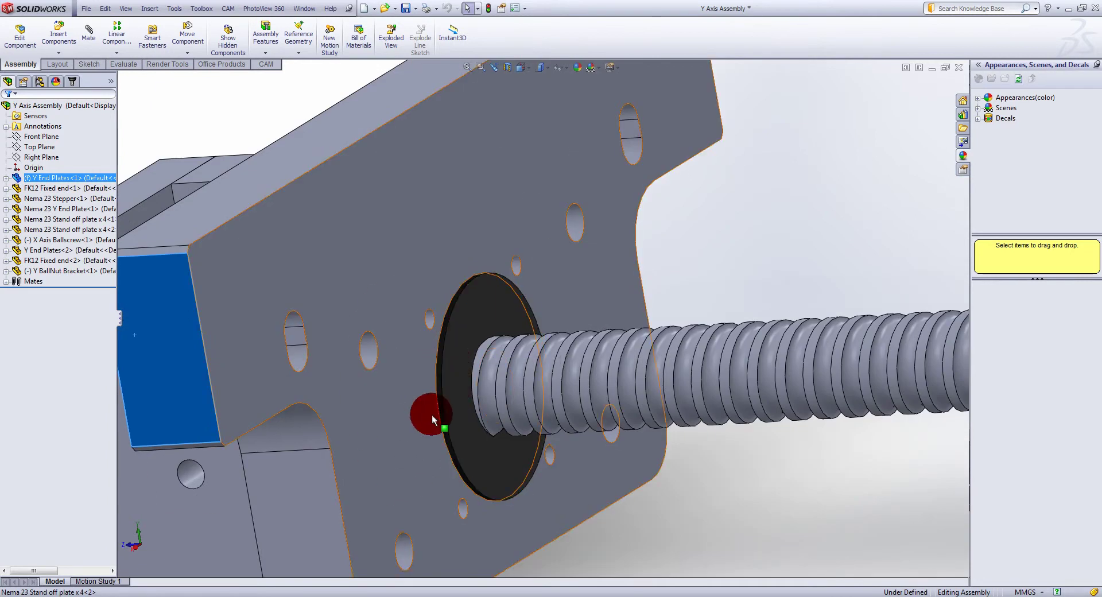
Examine the mounting holes and fixed-end bearing on the inner face of the motor-side Y End Plate.
{"action": "scroll", "coordinate": [424, 412], "scroll_direction": "up", "scroll_amount": 2}
{"action": "scroll", "coordinate": [430, 424], "scroll_direction": "up", "scroll_amount": 2}
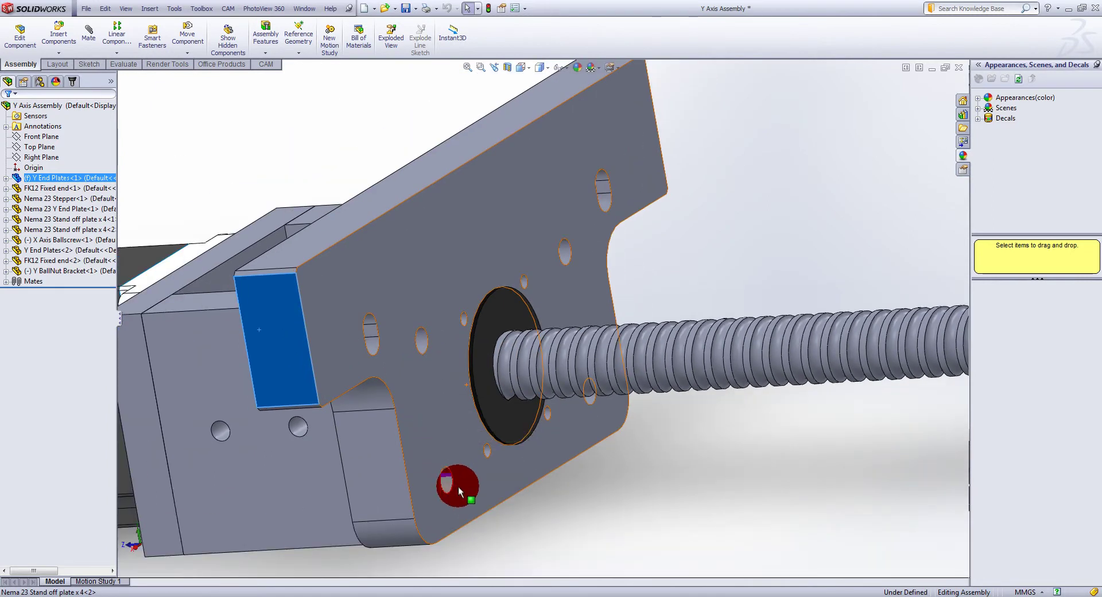
{"action": "scroll", "coordinate": [421, 331], "scroll_direction": "down", "scroll_amount": 1}
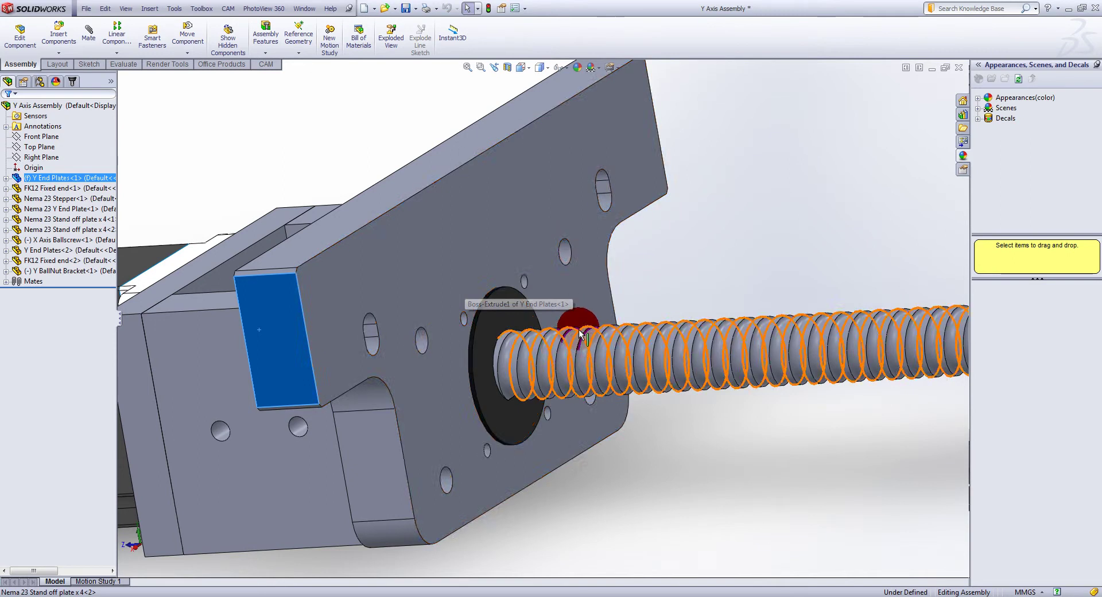
{"action": "scroll", "coordinate": [466, 379], "scroll_direction": "up", "scroll_amount": 4}
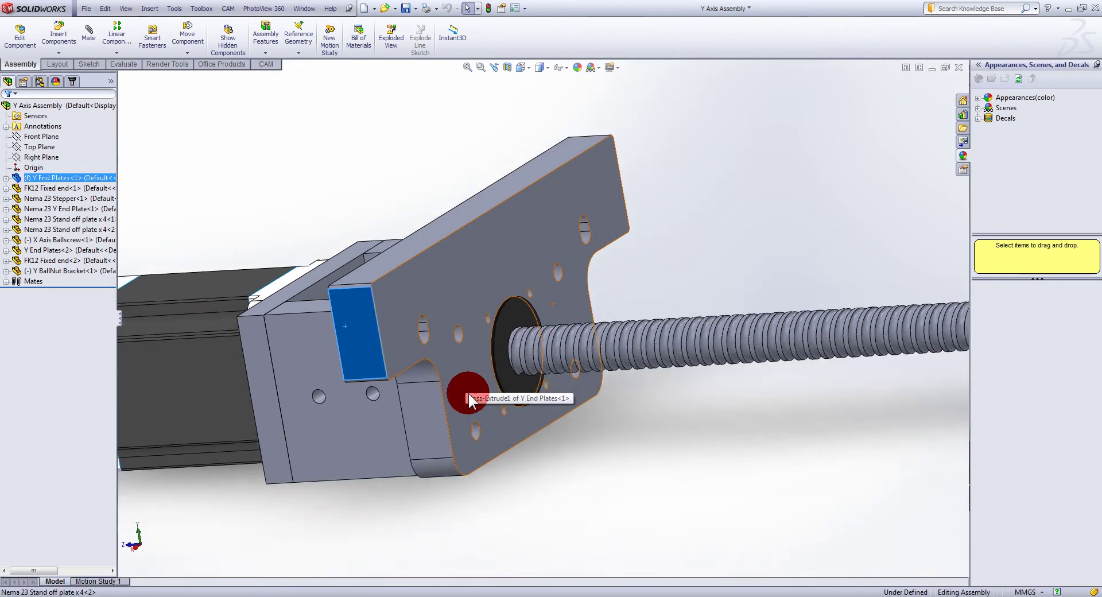
{"action": "scroll", "coordinate": [468, 394], "scroll_direction": "up", "scroll_amount": 1}
{"action": "scroll", "coordinate": [554, 365], "scroll_direction": "up", "scroll_amount": 1}
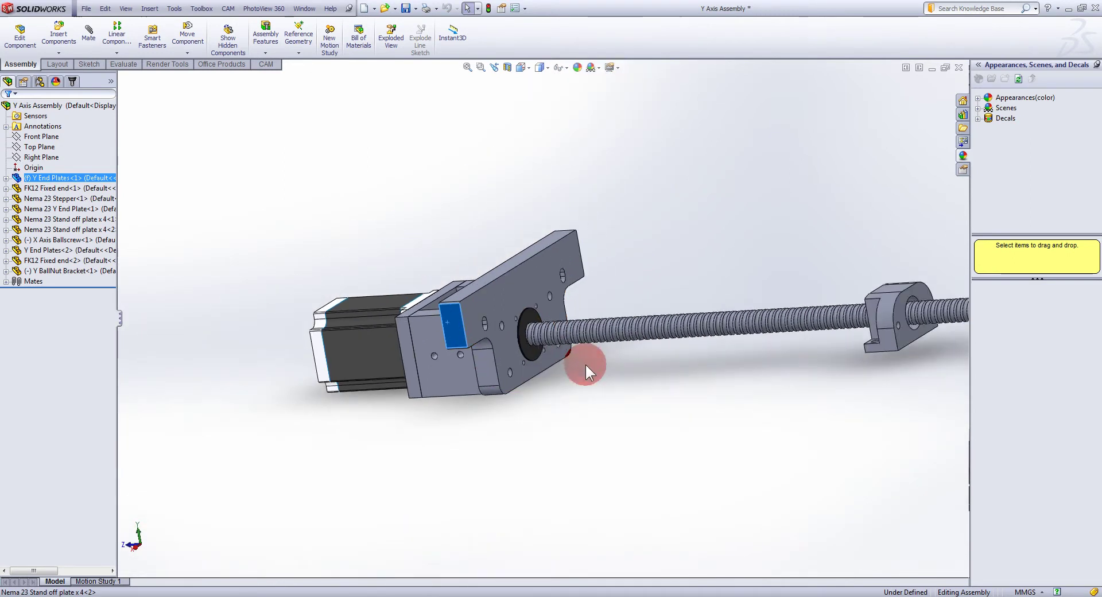
{"action": "scroll", "coordinate": [445, 355], "scroll_direction": "down", "scroll_amount": 1}
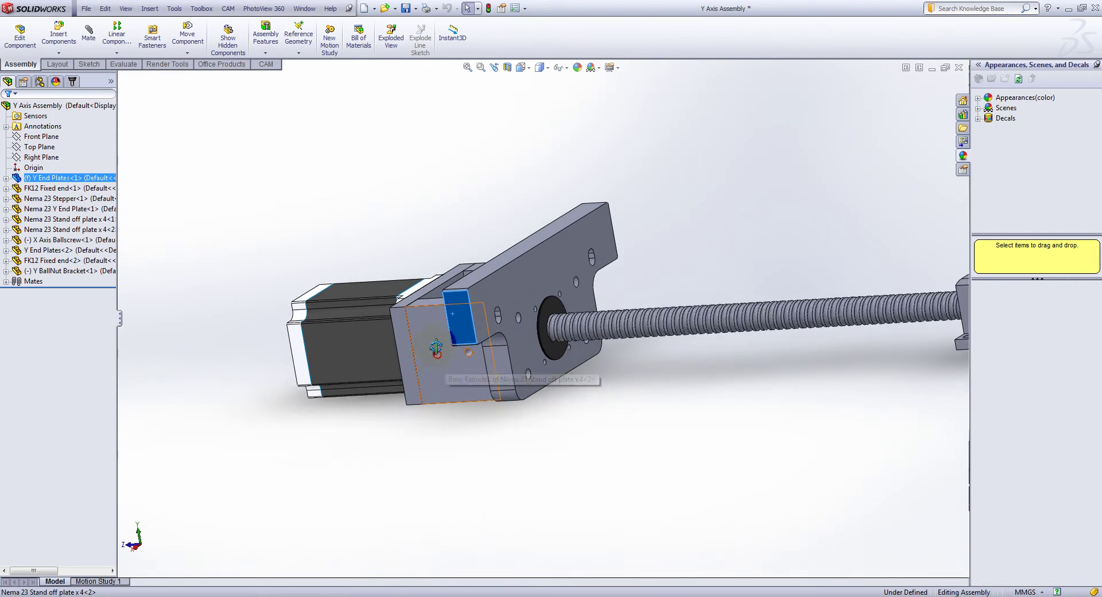
Inspect the Y axis motor mount, selecting one Nema 23 stand-off plate and the Nema 23 Y End Plate.
{"action": "middle_click_drag", "start_coordinate": [445, 355], "coordinate": [499, 411]}
{"action": "scroll", "coordinate": [435, 296], "scroll_direction": "down", "scroll_amount": 1}
{"action": "left_click", "coordinate": [427, 273]}
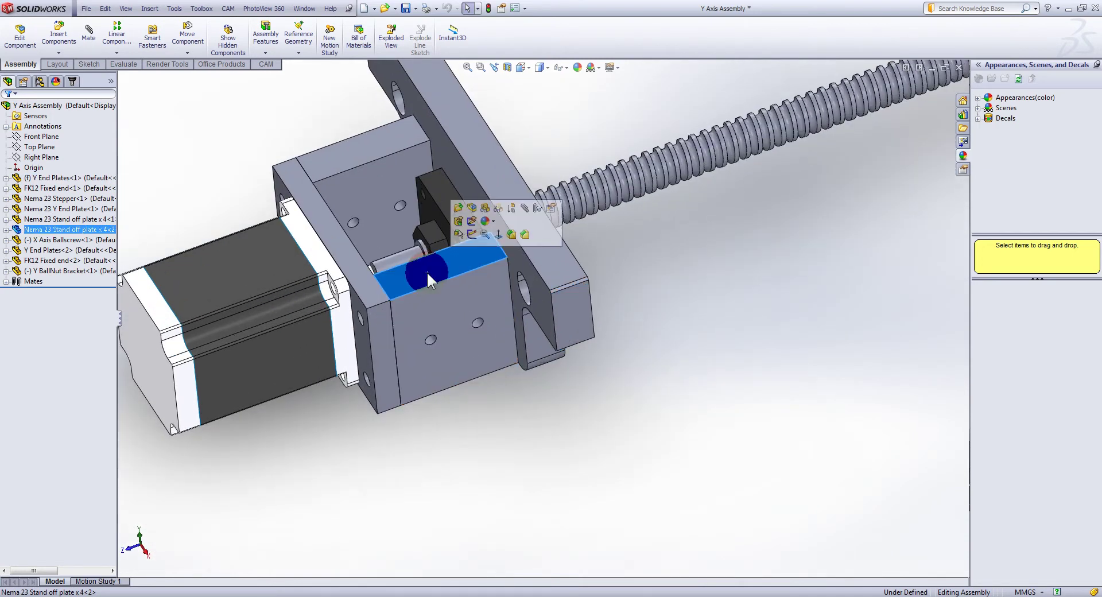
{"action": "left_click", "coordinate": [341, 258]}
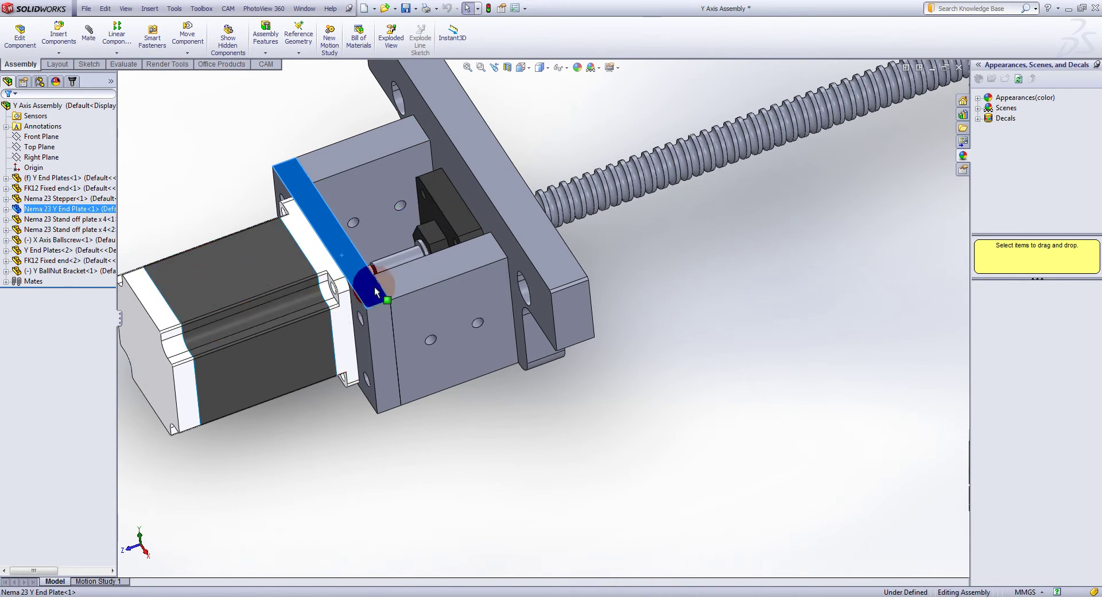
{"action": "middle_click_drag", "start_coordinate": [443, 258], "coordinate": [394, 208]}
{"action": "scroll", "coordinate": [395, 208], "scroll_direction": "up", "scroll_amount": 4}
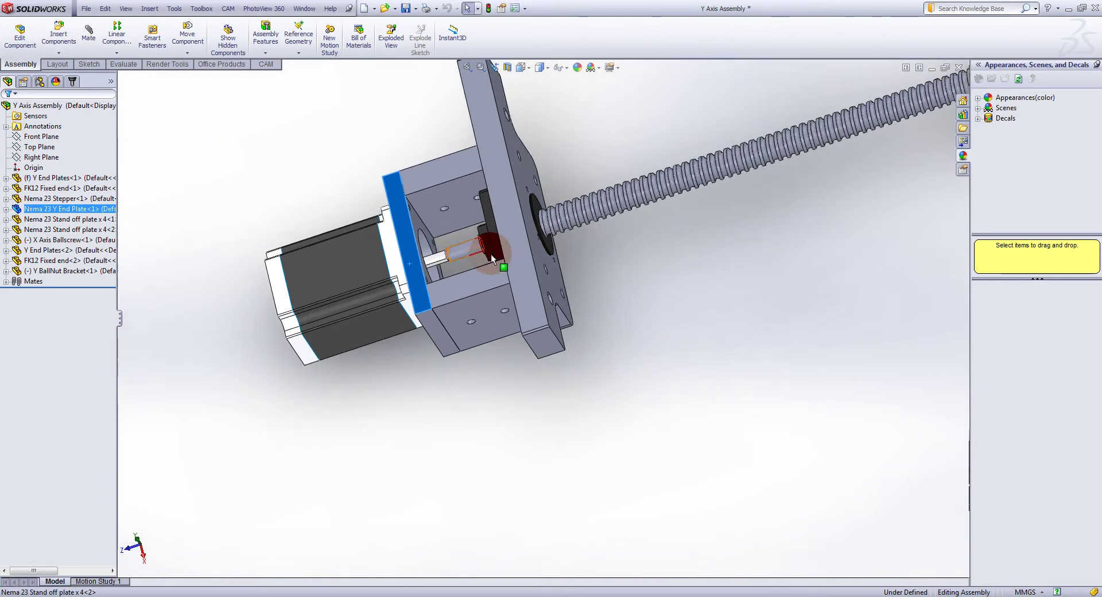
Examine the far Y End Plate with its FK12 fixed-end bearing and protruding ballscrew shaft.
{"action": "scroll", "coordinate": [687, 240], "scroll_direction": "up", "scroll_amount": 3}
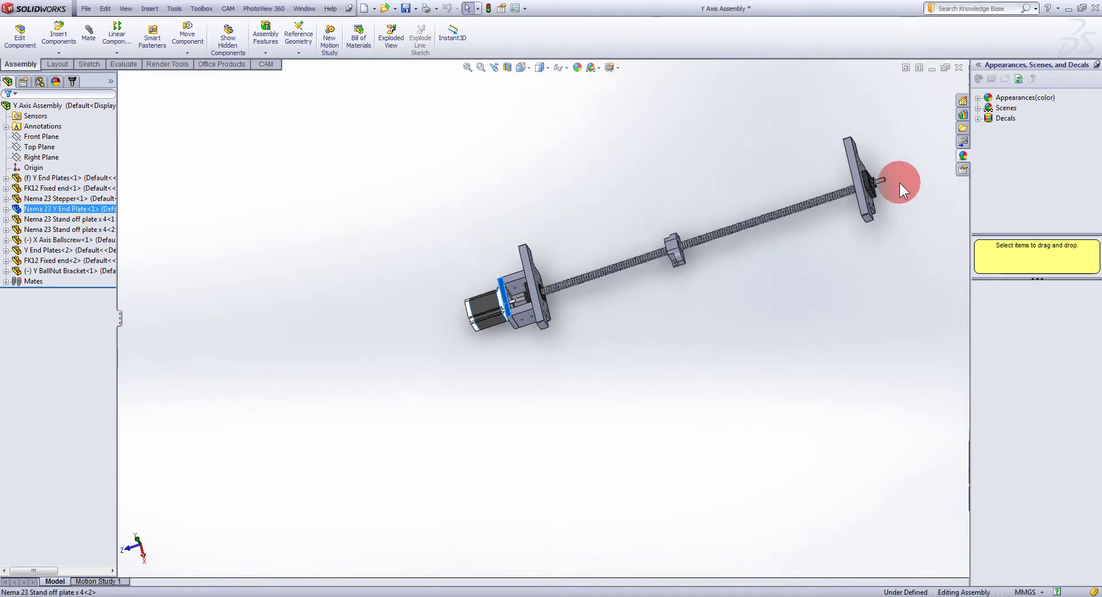
{"action": "scroll", "coordinate": [898, 185], "scroll_direction": "down", "scroll_amount": 6}
{"action": "middle_click_drag", "start_coordinate": [682, 191], "coordinate": [597, 359]}
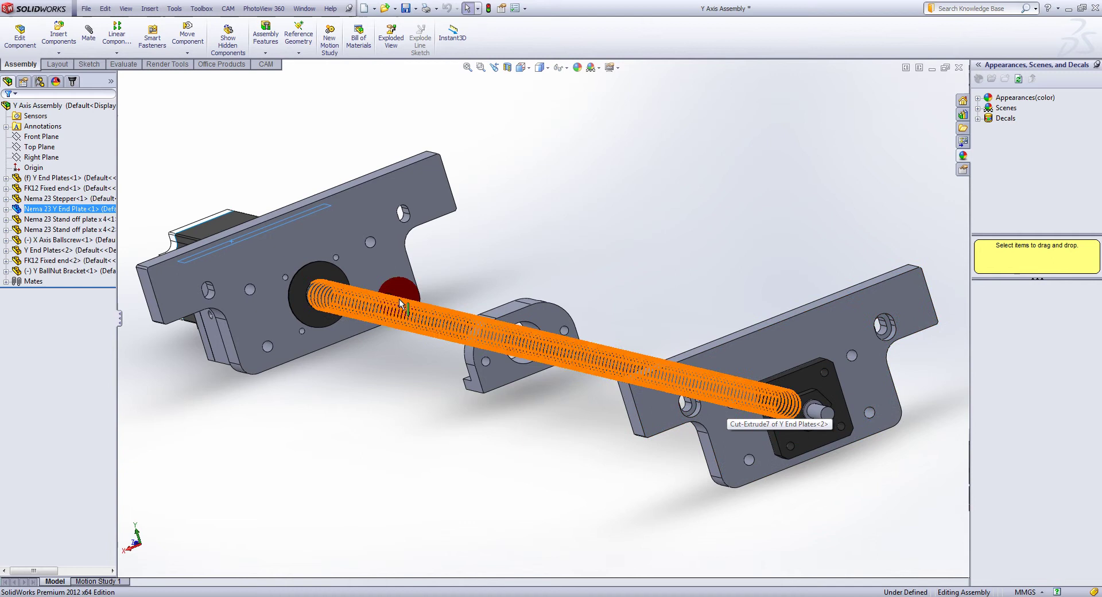
{"action": "left_click_drag", "start_coordinate": [221, 262], "coordinate": [820, 418], "text": "alt"}
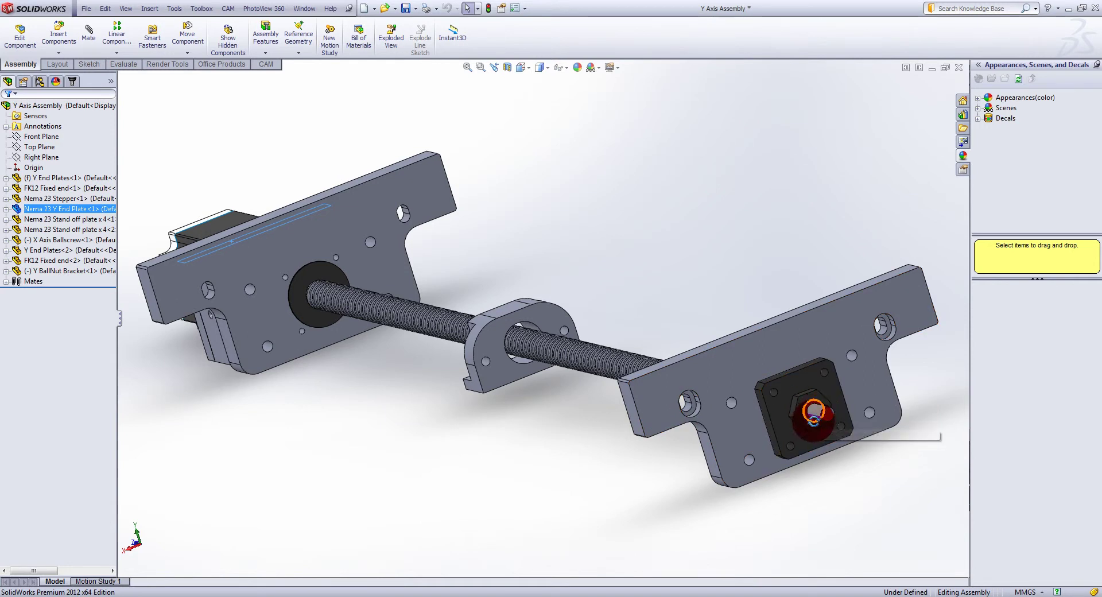
{"action": "middle_click_drag", "start_coordinate": [814, 413], "coordinate": [891, 338]}
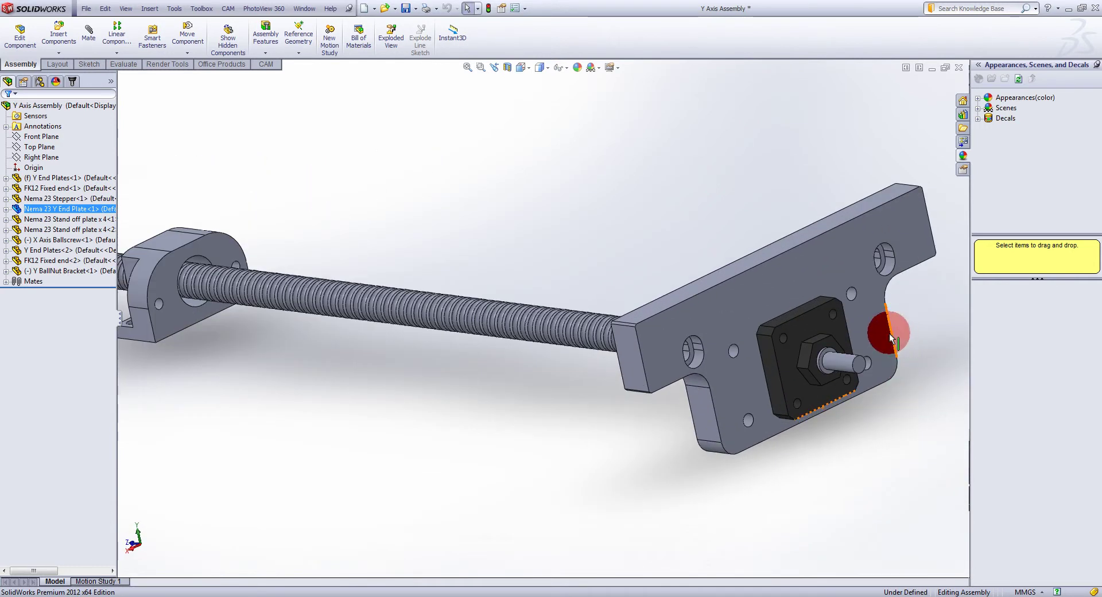
{"action": "scroll", "coordinate": [891, 338], "scroll_direction": "down", "scroll_amount": 3}
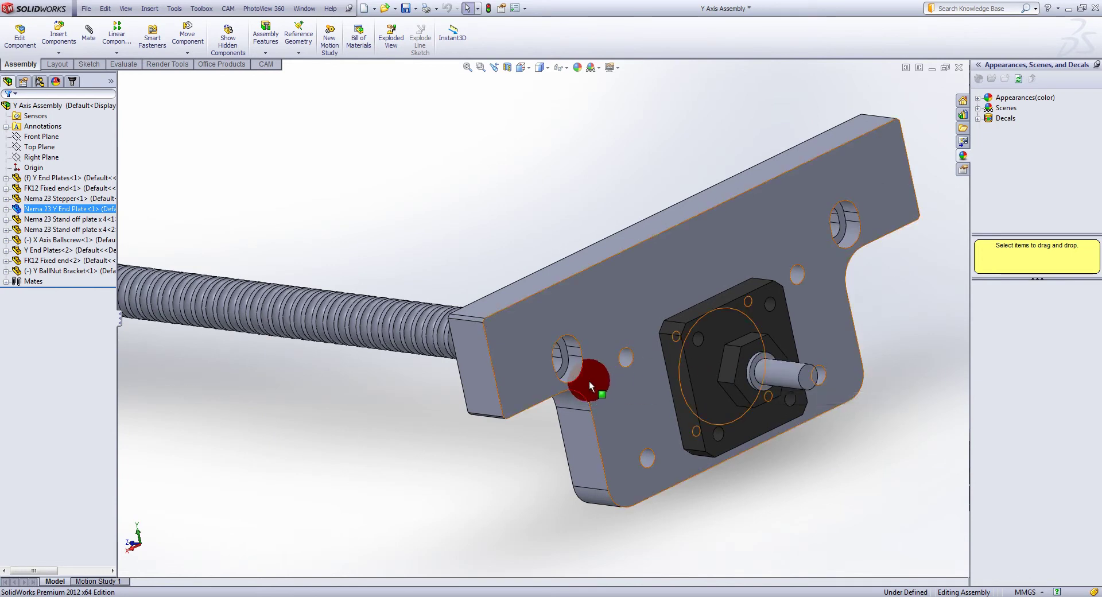
Slide the Y BallNut Bracket along the ballscrew away from the far Y End Plate and compare both end plates.
{"action": "middle_click_drag", "start_coordinate": [588, 380], "coordinate": [552, 383]}
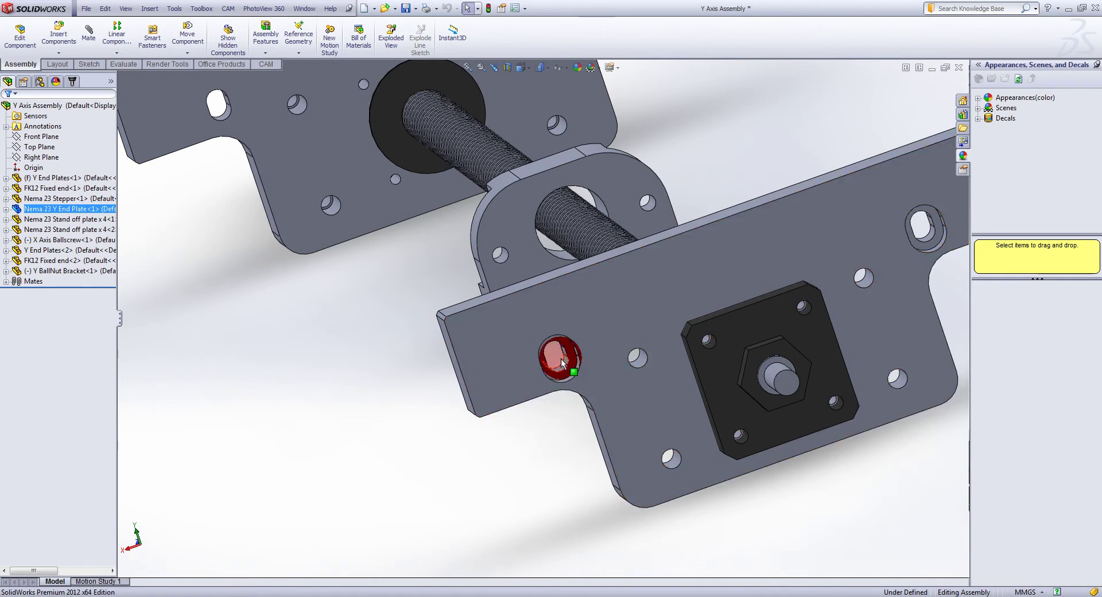
{"action": "mouse_move", "coordinate": [518, 229]}
{"action": "left_mouse_down"}
{"action": "mouse_move", "coordinate": [455, 149]}
{"action": "mouse_move", "coordinate": [444, 172]}
{"action": "mouse_move", "coordinate": [456, 222]}
{"action": "mouse_move", "coordinate": [569, 153]}
{"action": "mouse_move", "coordinate": [503, 190]}
{"action": "mouse_move", "coordinate": [473, 254]}
{"action": "mouse_move", "coordinate": [554, 360]}
{"action": "mouse_move", "coordinate": [602, 358]}
{"action": "mouse_move", "coordinate": [556, 352]}
{"action": "mouse_move", "coordinate": [829, 274]}
{"action": "mouse_move", "coordinate": [887, 269]}
{"action": "mouse_move", "coordinate": [930, 230]}
{"action": "mouse_move", "coordinate": [514, 343]}
{"action": "mouse_move", "coordinate": [555, 354]}
{"action": "left_mouse_up"}
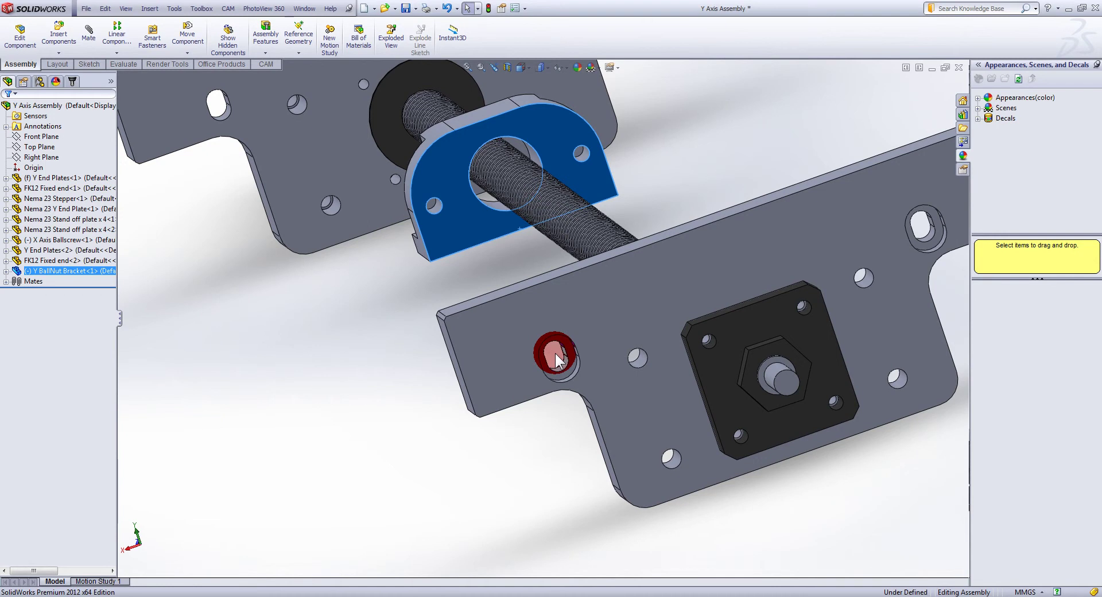
{"action": "left_click_drag", "start_coordinate": [554, 362], "coordinate": [596, 377]}
{"action": "scroll", "coordinate": [593, 376], "scroll_direction": "up", "scroll_amount": 3}
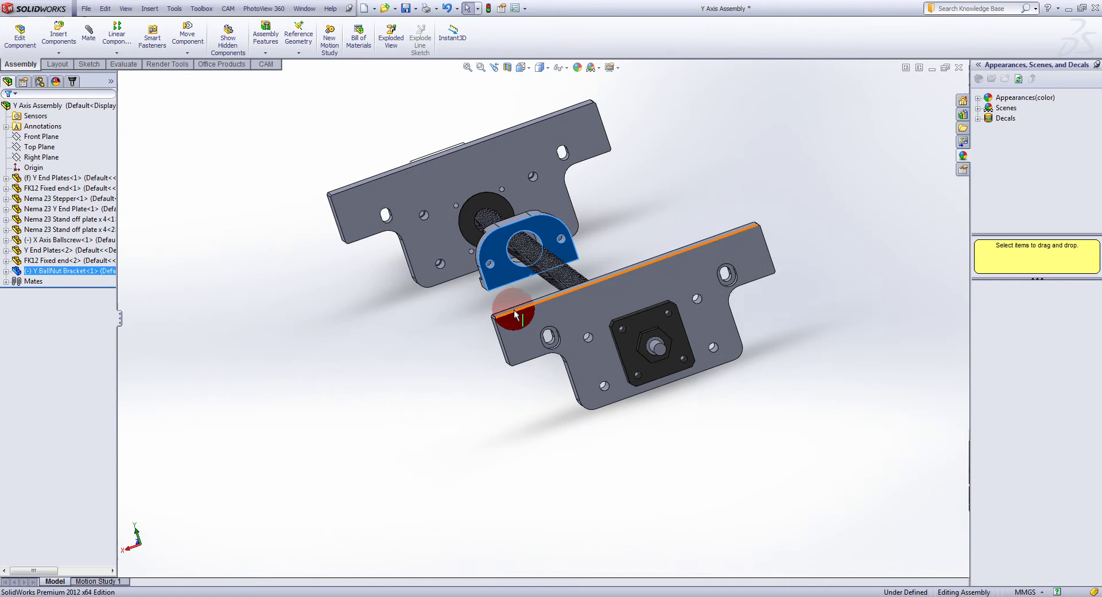
Inspect the Y BallNut Bracket on the ballscrew up close, including its side pocket and mounting holes.
{"action": "middle_click_drag", "start_coordinate": [511, 314], "coordinate": [615, 301]}
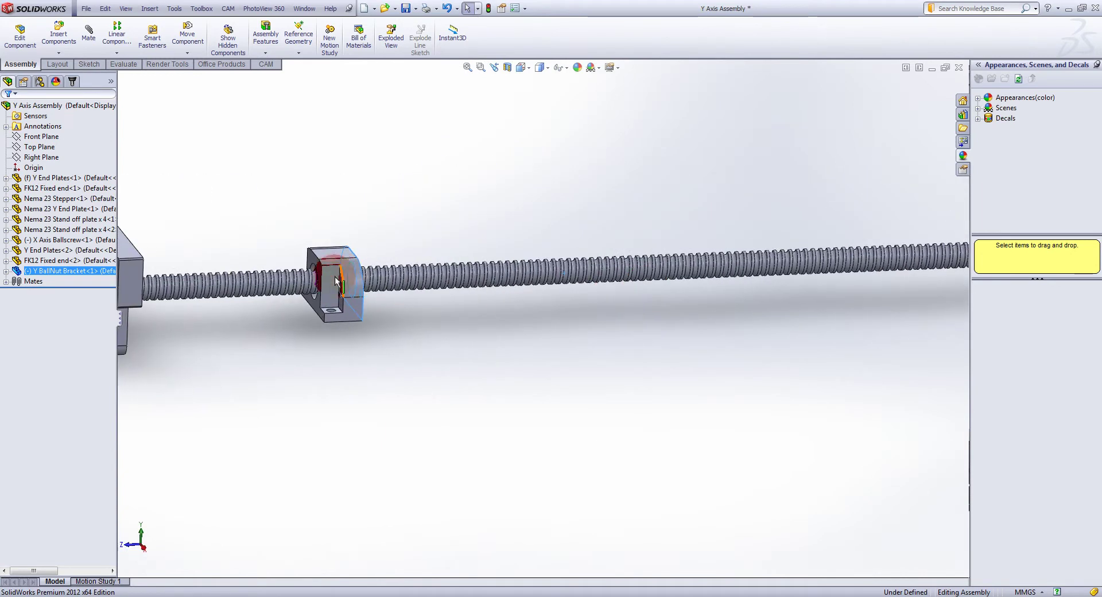
{"action": "left_click_drag", "start_coordinate": [309, 260], "coordinate": [320, 294]}
{"action": "scroll", "coordinate": [319, 294], "scroll_direction": "down", "scroll_amount": 4}
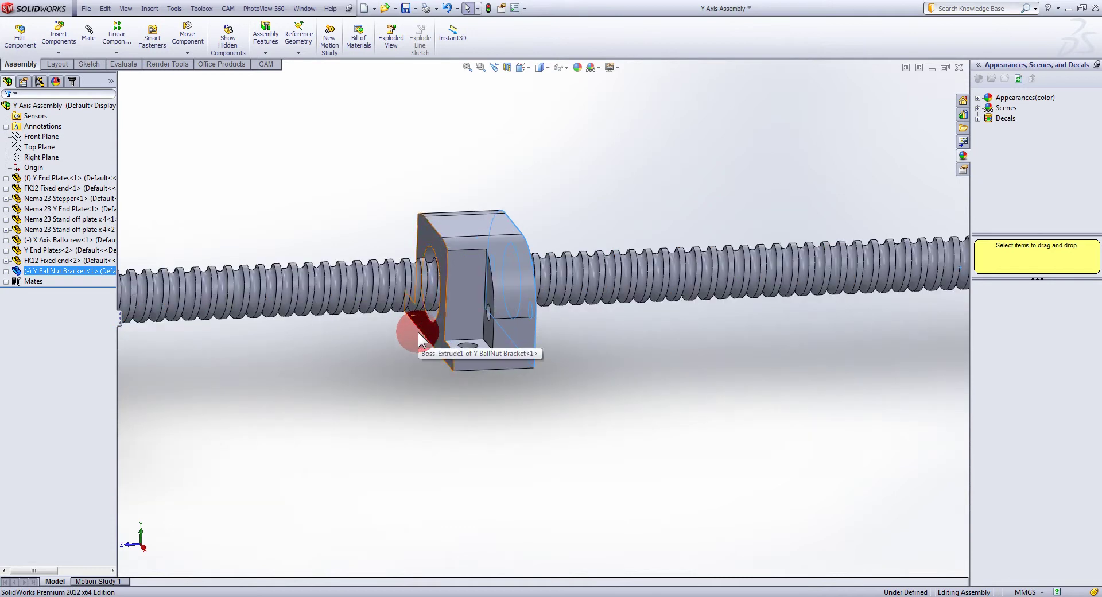
{"action": "middle_click_drag", "start_coordinate": [426, 327], "coordinate": [453, 350]}
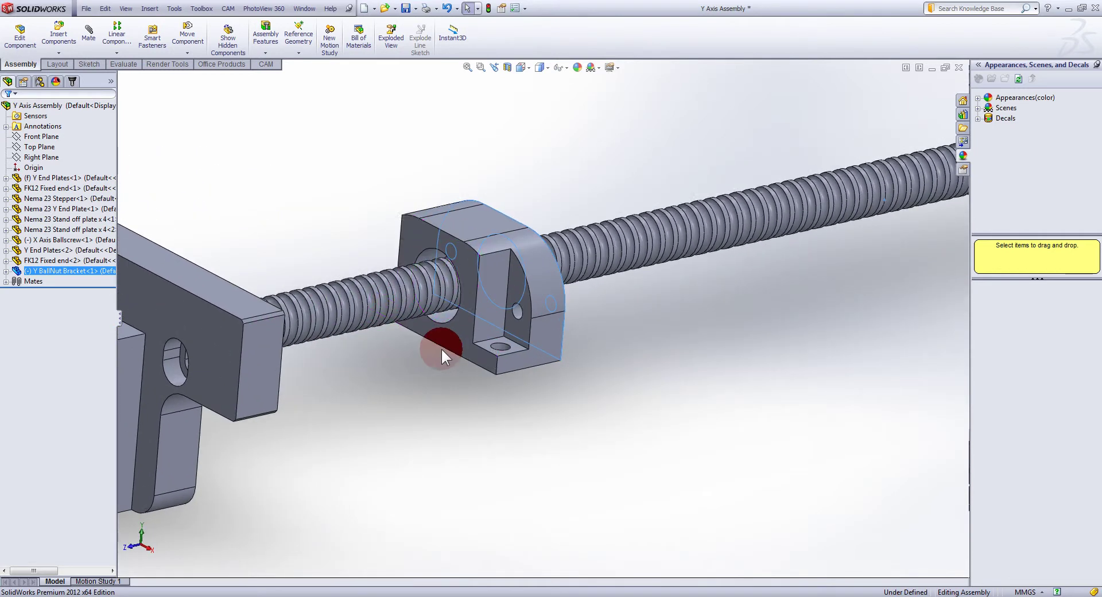
Review the ballnut bracket's place in the whole Y axis assembly, between the motor mount and the far end plate.
{"action": "scroll", "coordinate": [441, 349], "scroll_direction": "up", "scroll_amount": 1}
{"action": "scroll", "coordinate": [442, 348], "scroll_direction": "up", "scroll_amount": 3}
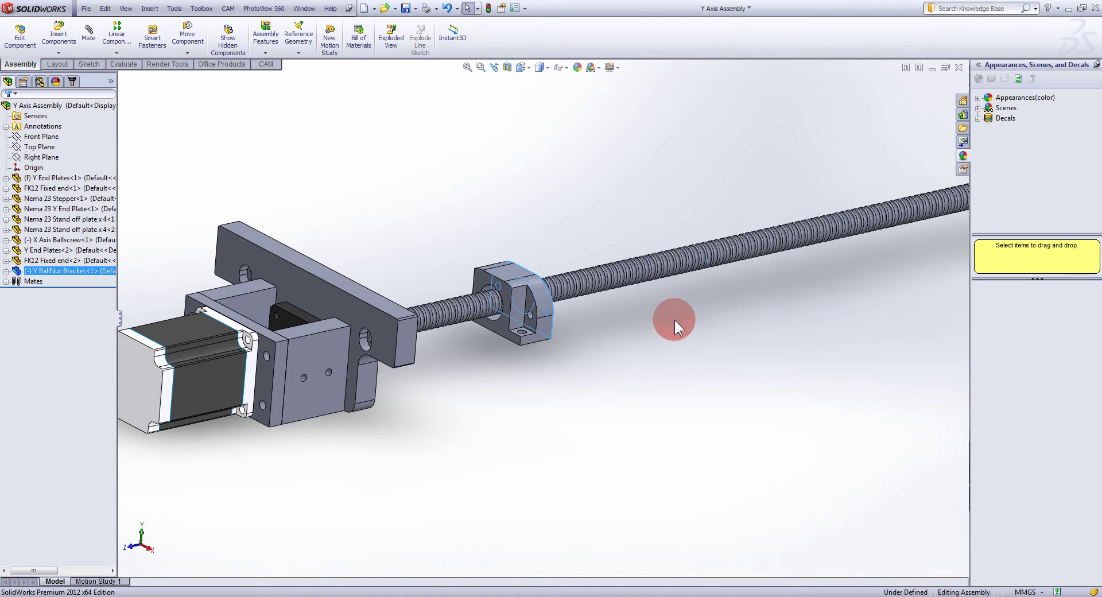
{"action": "left_click", "coordinate": [512, 328]}
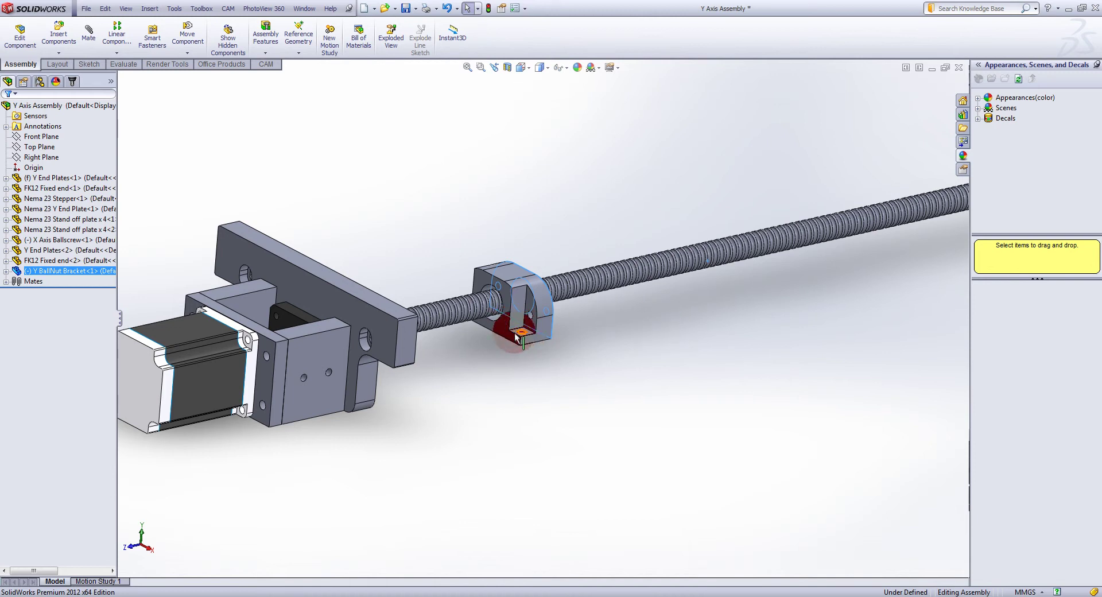
{"action": "scroll", "coordinate": [624, 307], "scroll_direction": "down", "scroll_amount": 5}
{"action": "scroll", "coordinate": [745, 290], "scroll_direction": "up", "scroll_amount": 1}
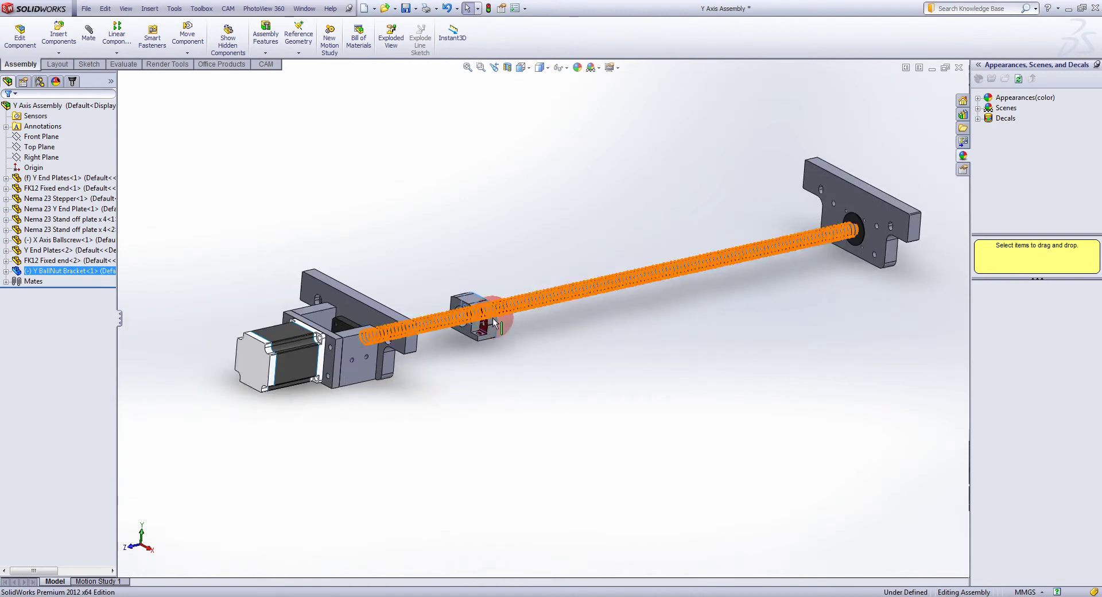
{"action": "left_click_drag", "start_coordinate": [500, 338], "coordinate": [464, 368]}
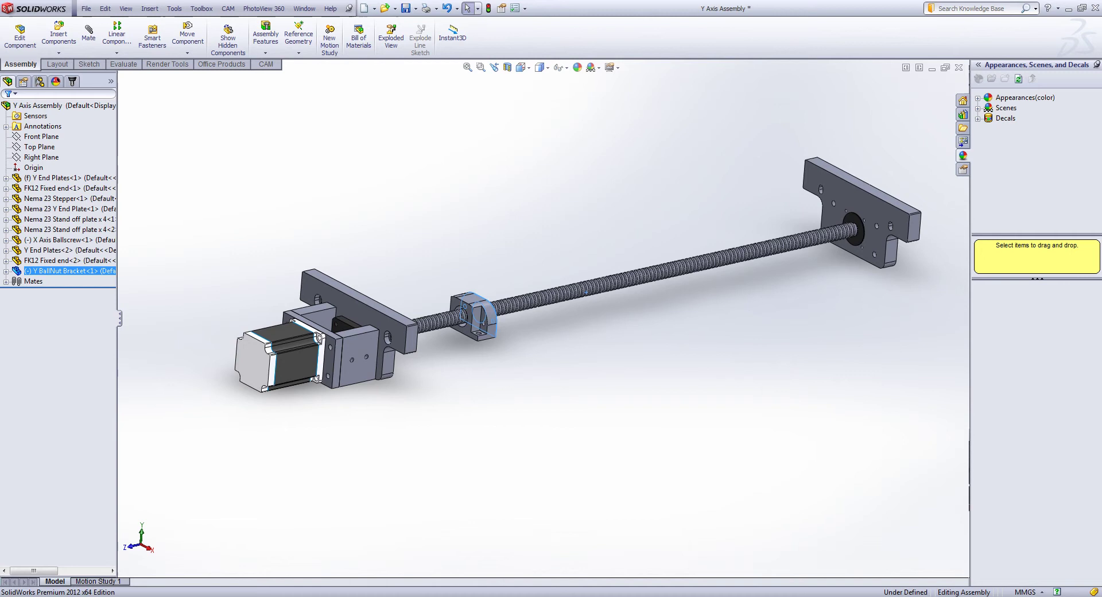
Switch to the Z Axis Assembly and inspect the FK15 fixed-end bearing on the top plate below the stepper.
{"action": "mouse_move", "coordinate": [200, 596]}
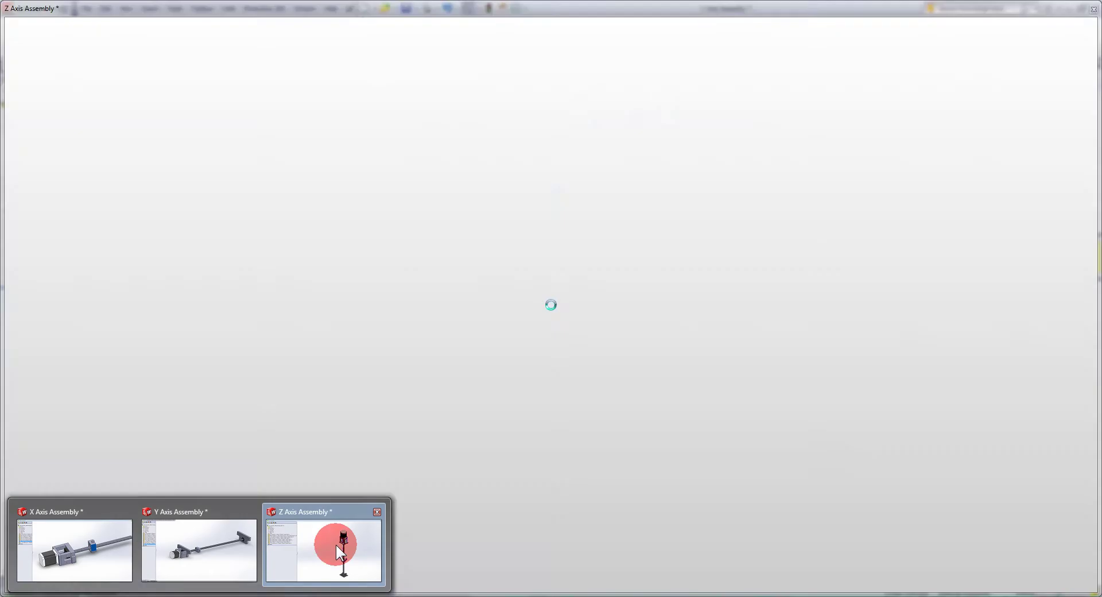
{"action": "left_click_drag", "start_coordinate": [336, 545], "coordinate": [603, 368]}
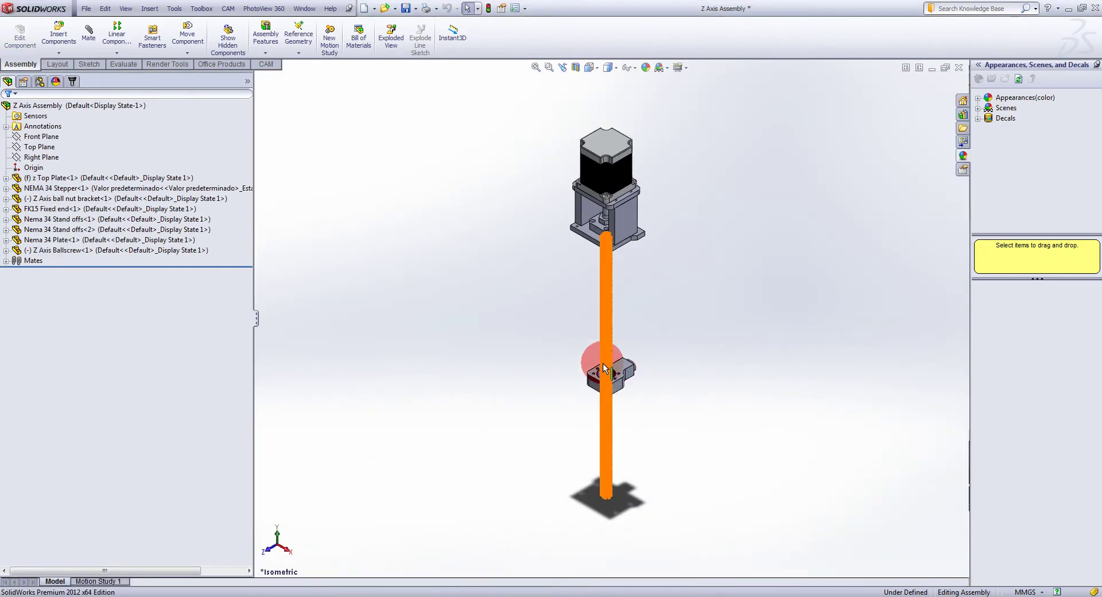
{"action": "scroll", "coordinate": [623, 217], "scroll_direction": "down", "scroll_amount": 4}
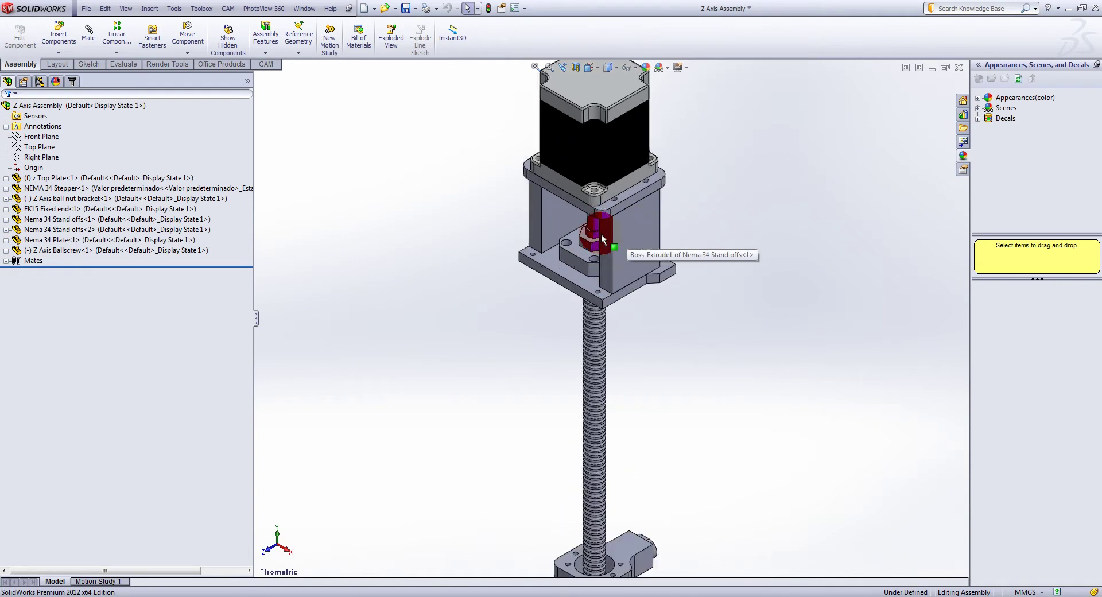
{"action": "scroll", "coordinate": [601, 235], "scroll_direction": "down", "scroll_amount": 3}
{"action": "middle_click_drag", "start_coordinate": [593, 286], "coordinate": [599, 329]}
{"action": "scroll", "coordinate": [607, 331], "scroll_direction": "down", "scroll_amount": 2}
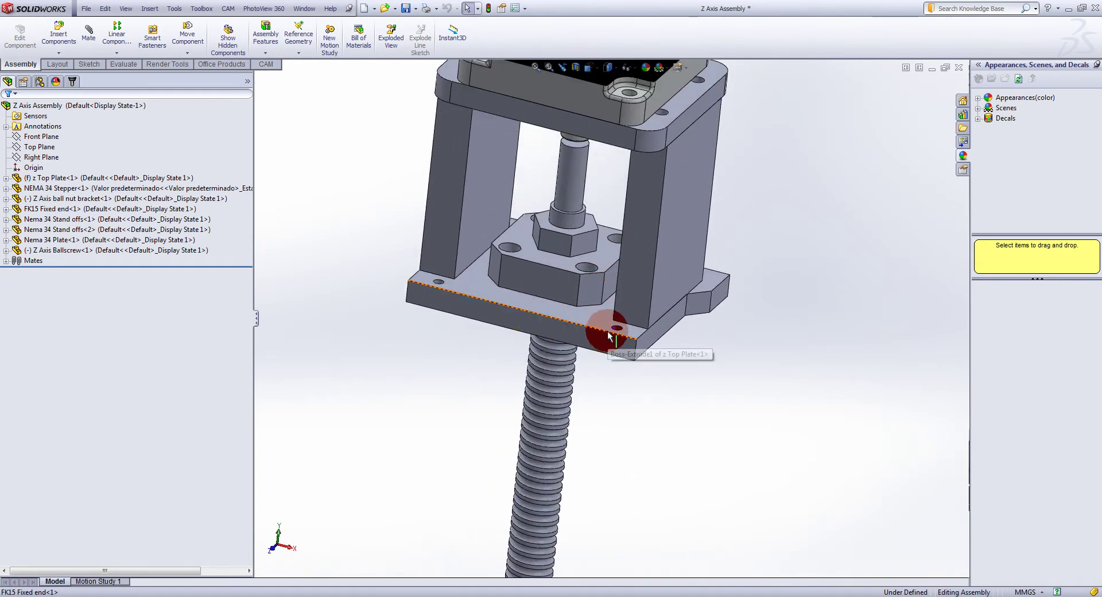
Select the z Top Plate's front edge face, clear the selection, and examine the plate's mounting holes around the stand-offs.
{"action": "left_click", "coordinate": [620, 347]}
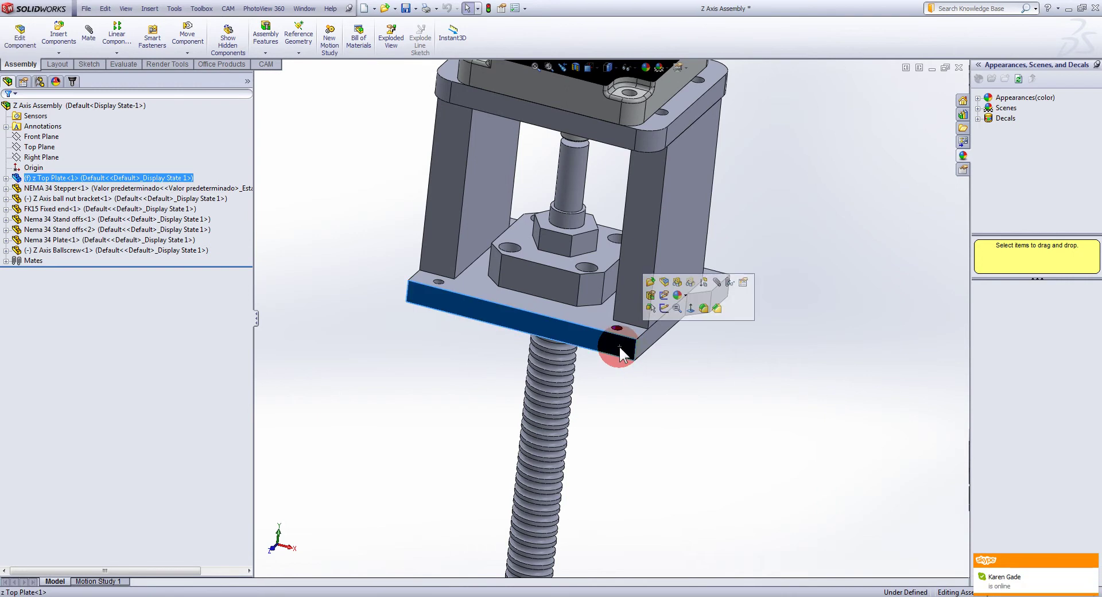
{"action": "left_click", "coordinate": [657, 364]}
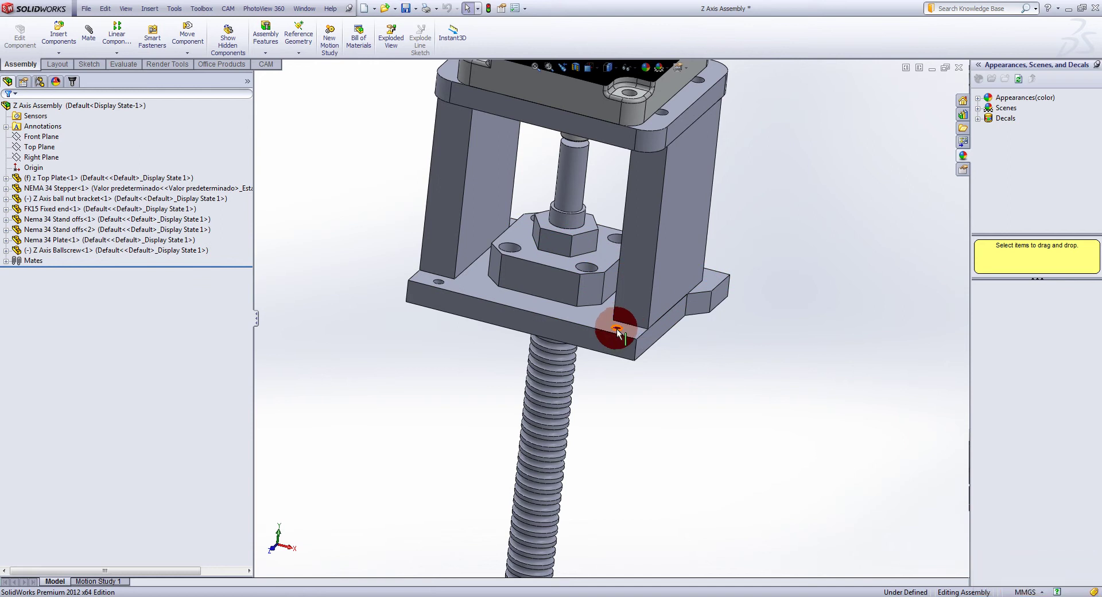
{"action": "middle_click_drag", "start_coordinate": [676, 327], "coordinate": [596, 344]}
{"action": "scroll", "coordinate": [746, 279], "scroll_direction": "down", "scroll_amount": 3}
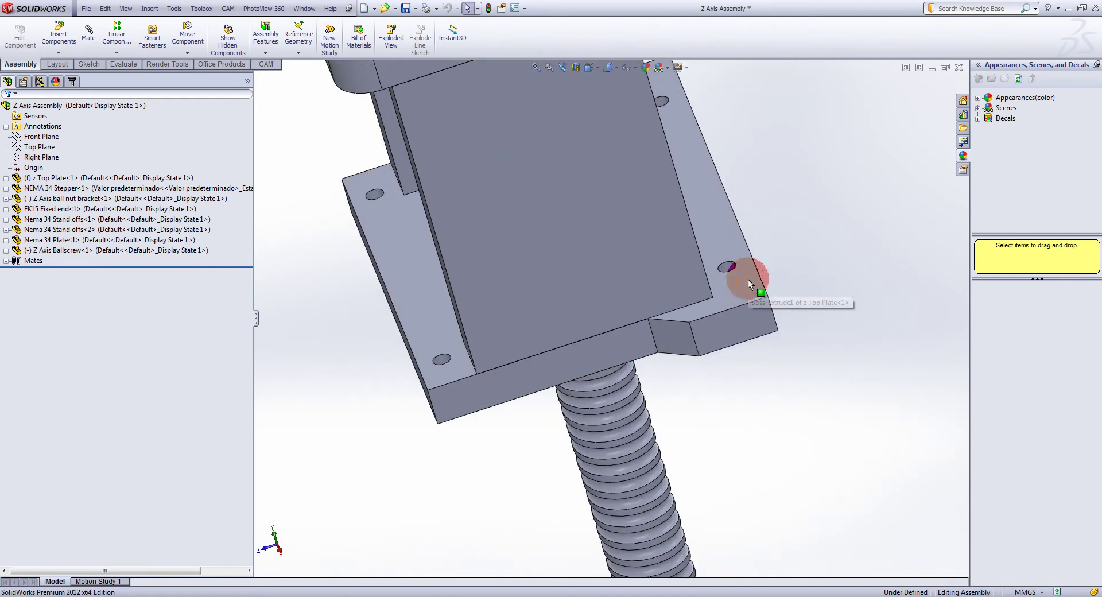
{"action": "middle_click_drag", "start_coordinate": [742, 315], "coordinate": [752, 266]}
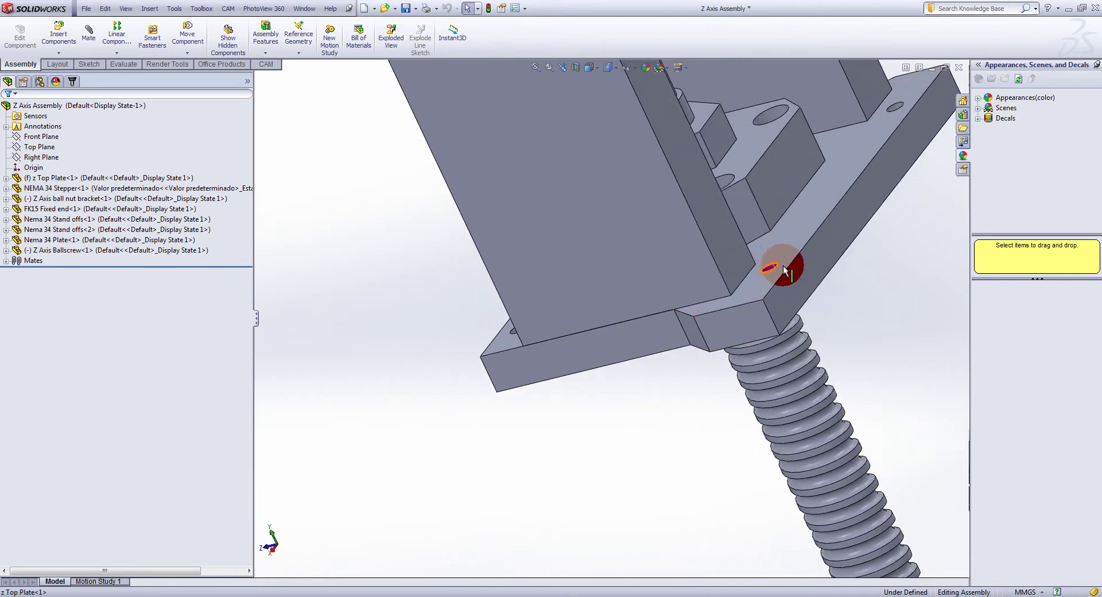
{"action": "scroll", "coordinate": [775, 253], "scroll_direction": "up", "scroll_amount": 3}
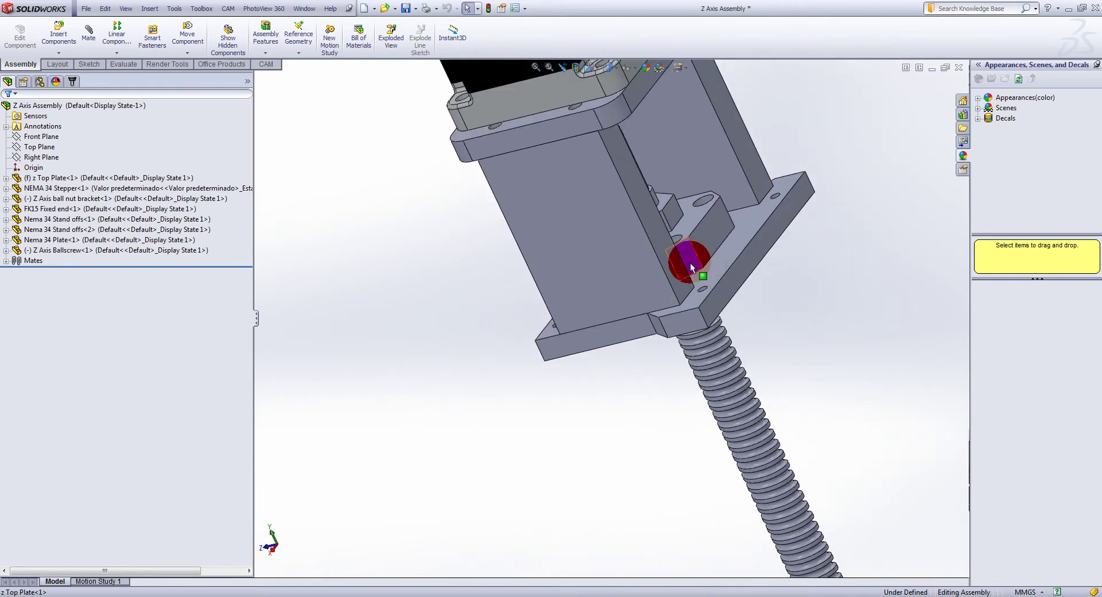
{"action": "left_click", "coordinate": [594, 352]}
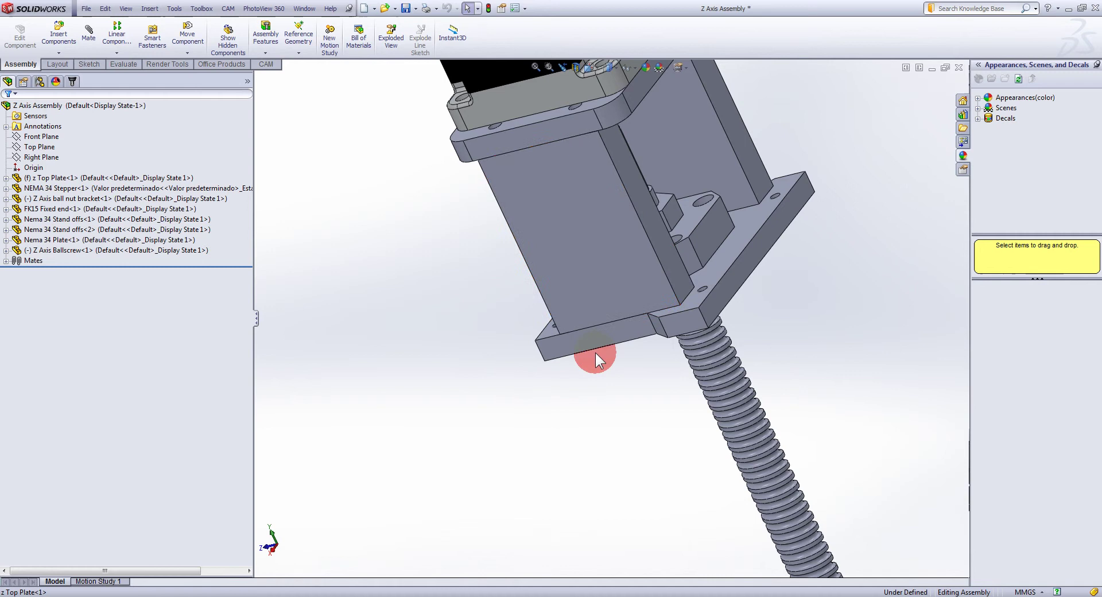
{"action": "middle_click_drag", "start_coordinate": [631, 372], "coordinate": [720, 379]}
{"action": "left_click", "coordinate": [784, 366]}
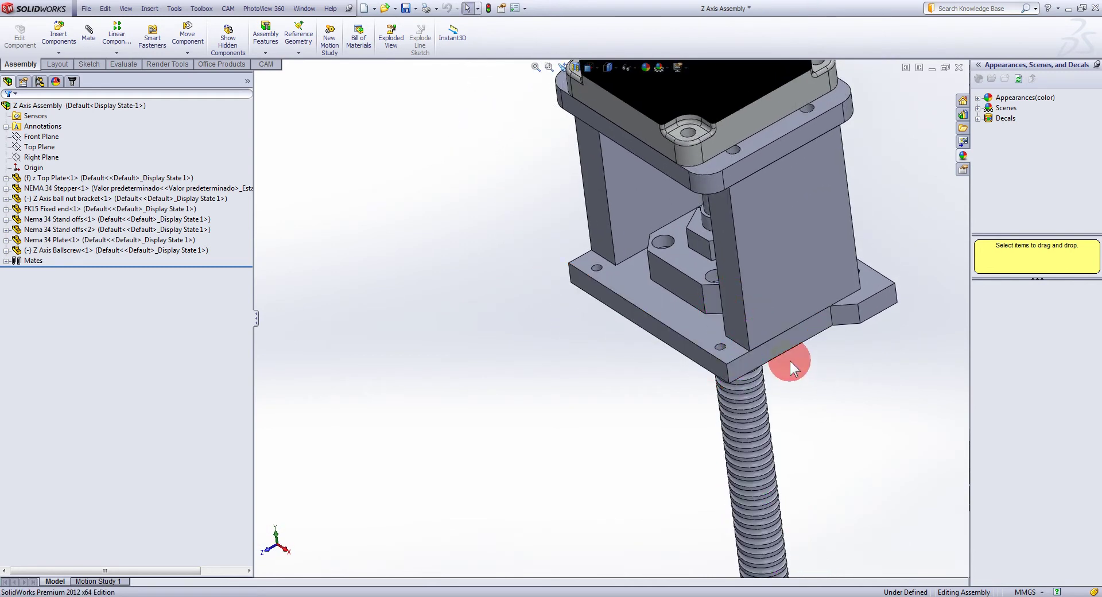
{"action": "scroll", "coordinate": [789, 359], "scroll_direction": "up", "scroll_amount": 1}
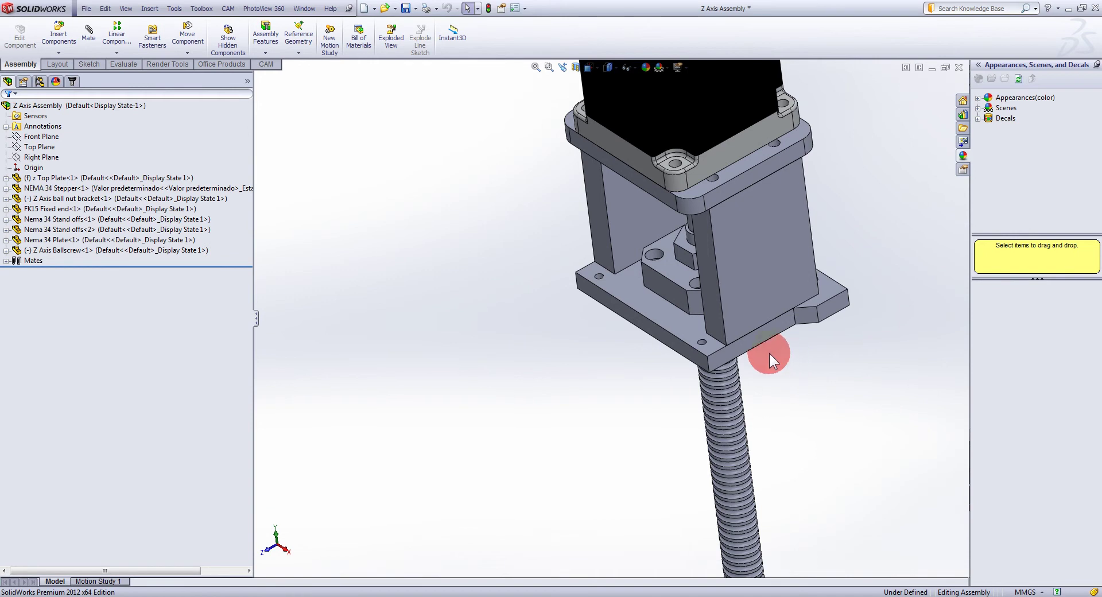
Select each Nema 34 stand-off in turn and inspect the FK15 fixed end mounted between them.
{"action": "left_click", "coordinate": [716, 303]}
{"action": "left_click", "coordinate": [596, 239]}
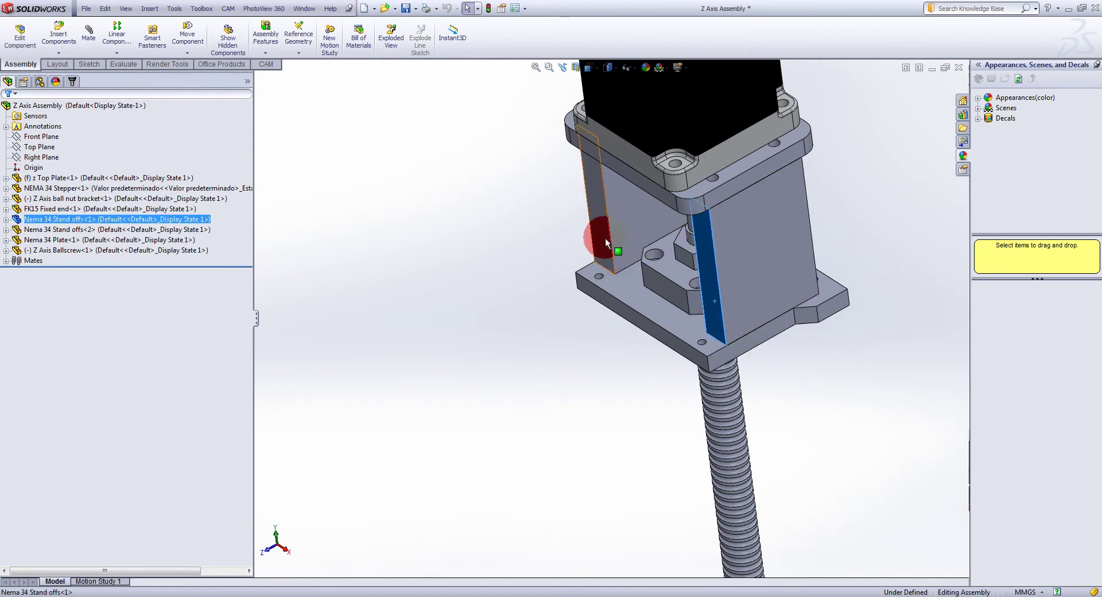
{"action": "middle_click_drag", "start_coordinate": [737, 307], "coordinate": [720, 284]}
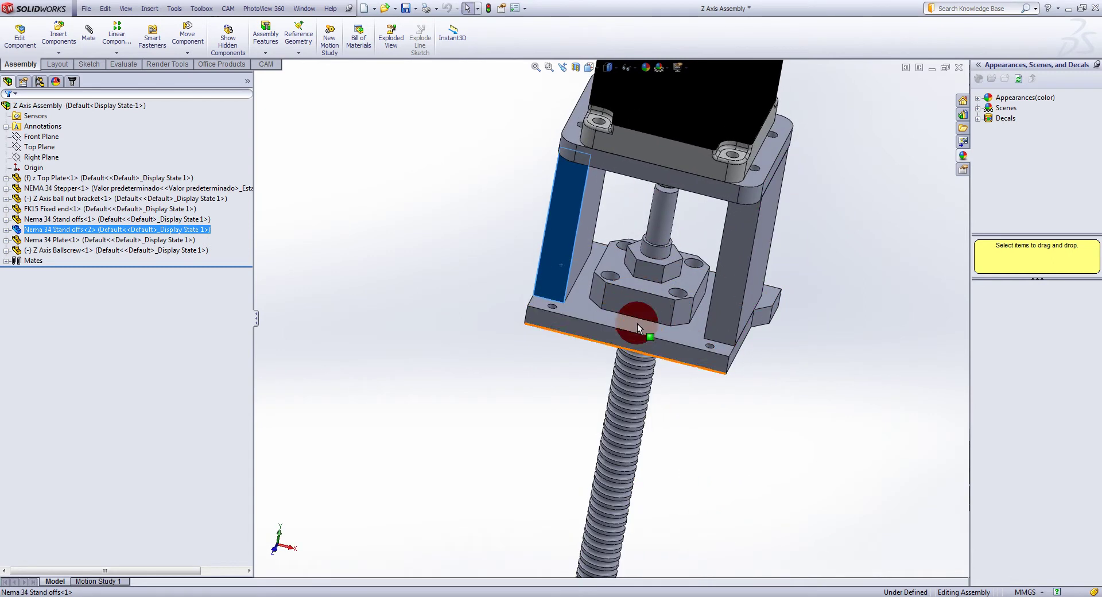
{"action": "scroll", "coordinate": [686, 243], "scroll_direction": "down", "scroll_amount": 3}
{"action": "scroll", "coordinate": [686, 243], "scroll_direction": "up", "scroll_amount": 8}
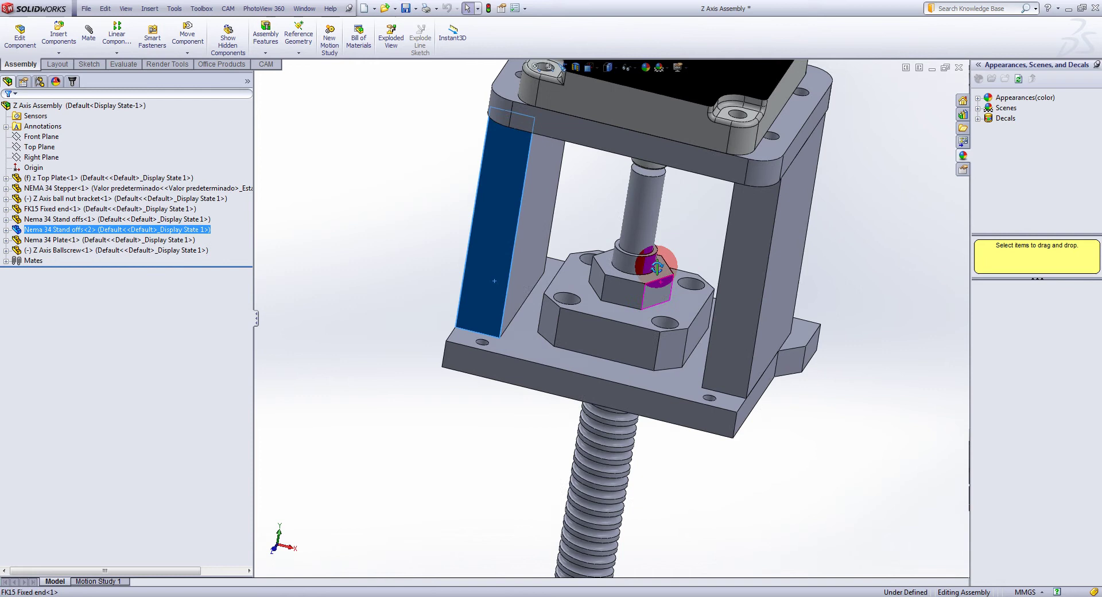
Examine where the NEMA 34 stepper shaft meets the end of the Z axis ballscrew between the stand-offs.
{"action": "scroll", "coordinate": [671, 192], "scroll_direction": "down", "scroll_amount": 4}
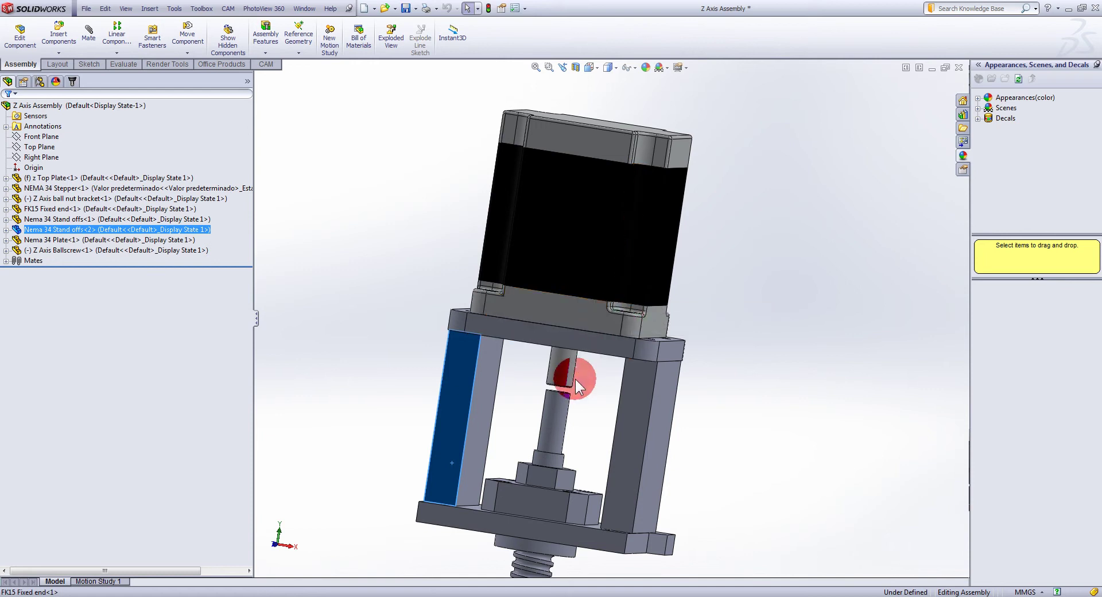
{"action": "mouse_move", "coordinate": [597, 376]}
{"action": "left_mouse_down"}
{"action": "mouse_move", "coordinate": [564, 372]}
{"action": "mouse_move", "coordinate": [586, 391]}
{"action": "mouse_move", "coordinate": [588, 369]}
{"action": "left_mouse_up"}
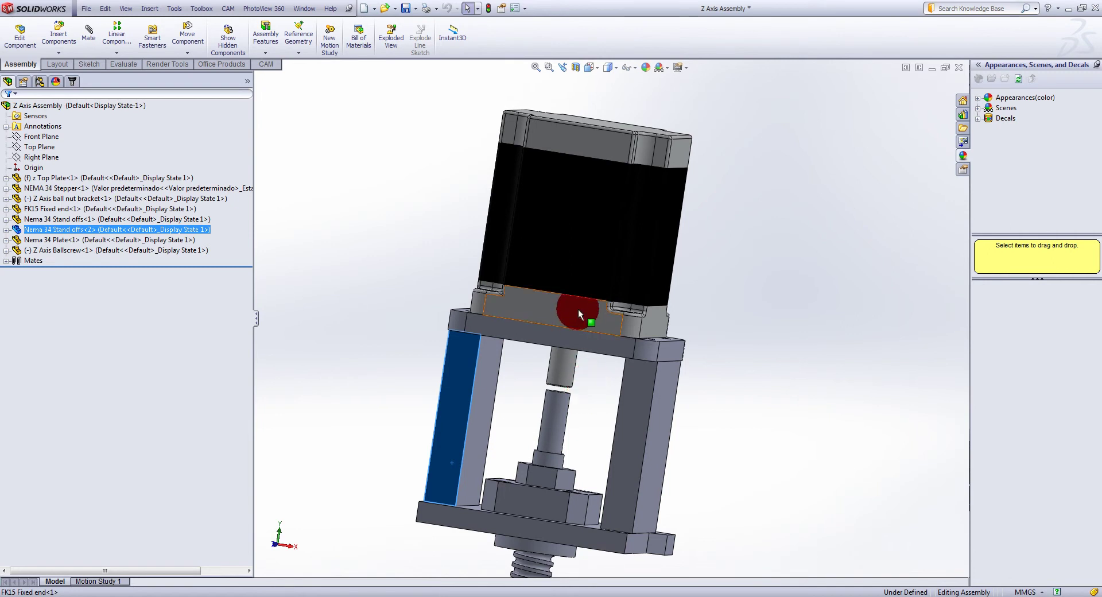
{"action": "left_click_drag", "start_coordinate": [545, 309], "coordinate": [595, 366]}
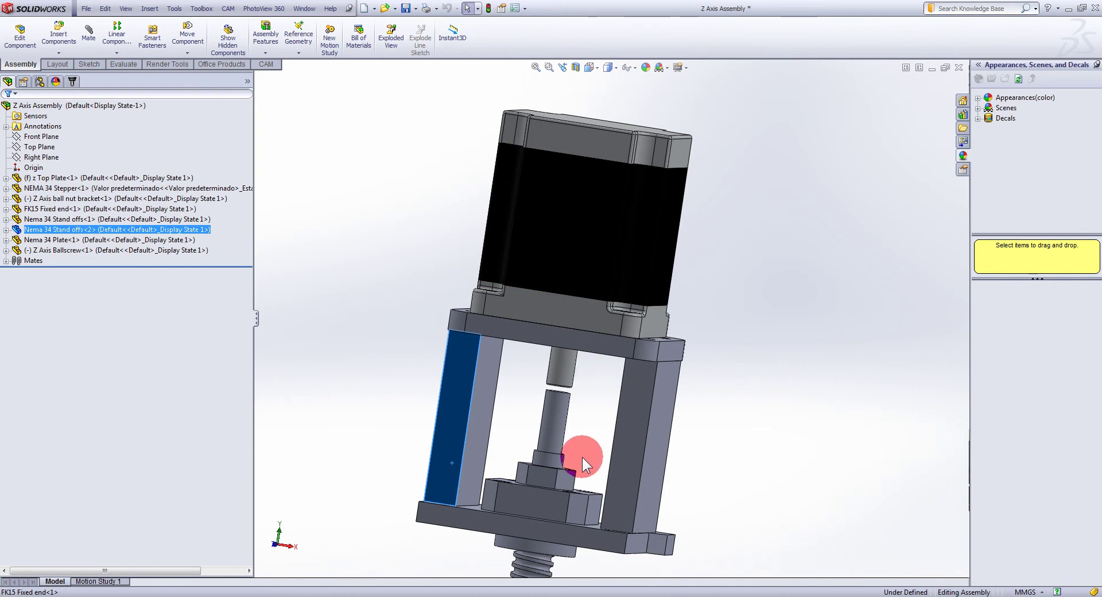
{"action": "scroll", "coordinate": [583, 457], "scroll_direction": "up", "scroll_amount": 1}
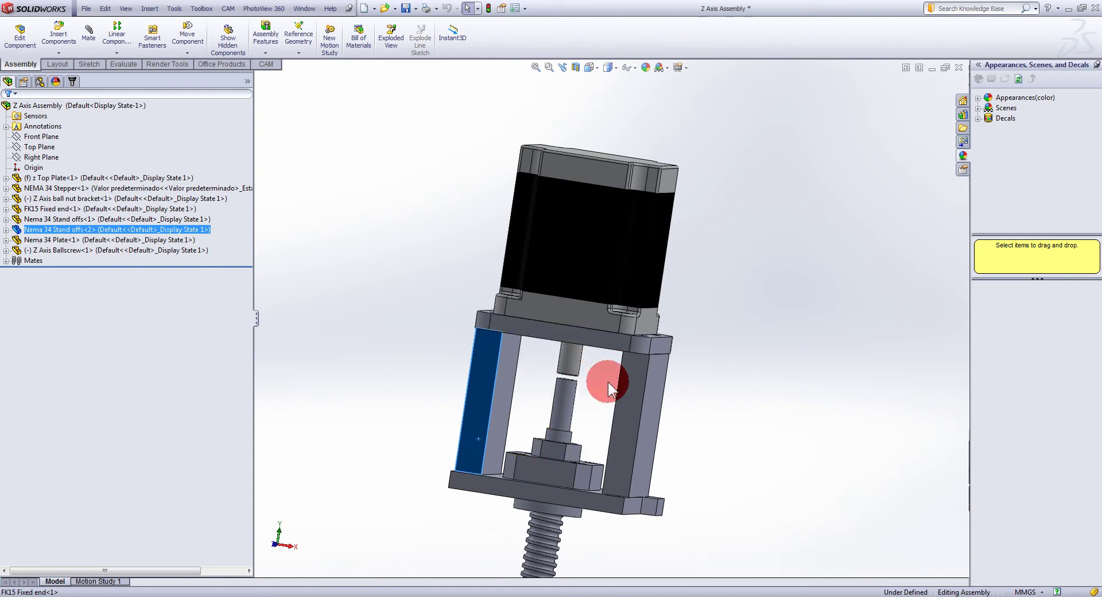
View the Z axis motor mount from the other side, selecting the wide faces of both Nema 34 stand-offs.
{"action": "middle_click_drag", "start_coordinate": [717, 333], "coordinate": [583, 368]}
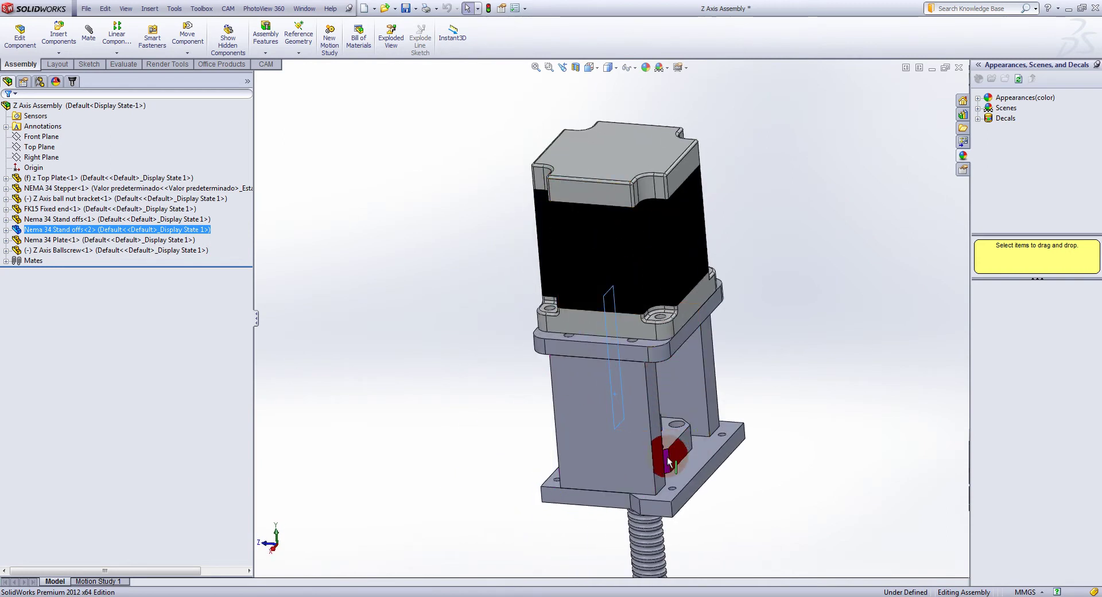
{"action": "middle_click_drag", "start_coordinate": [662, 382], "coordinate": [636, 405]}
{"action": "left_click", "coordinate": [636, 385]}
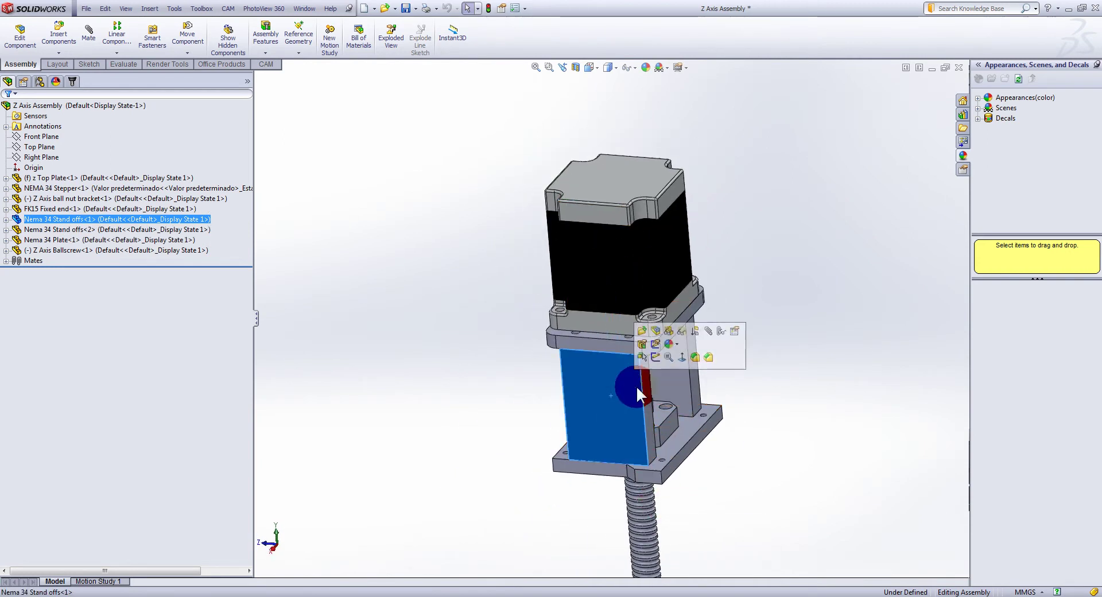
{"action": "left_click", "coordinate": [677, 384]}
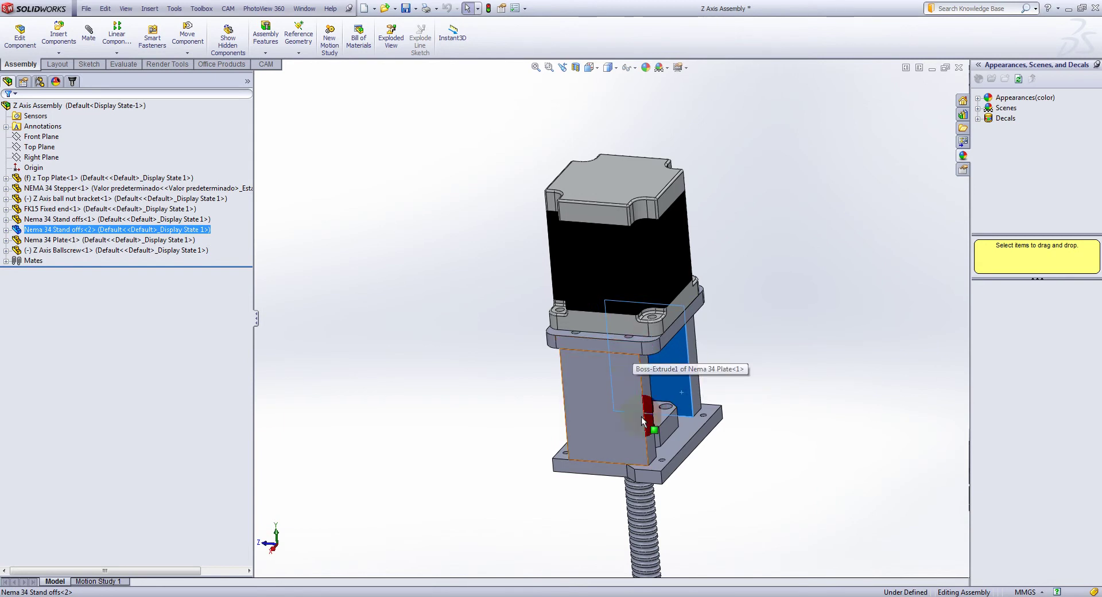
{"action": "left_click_drag", "start_coordinate": [633, 509], "coordinate": [637, 540]}
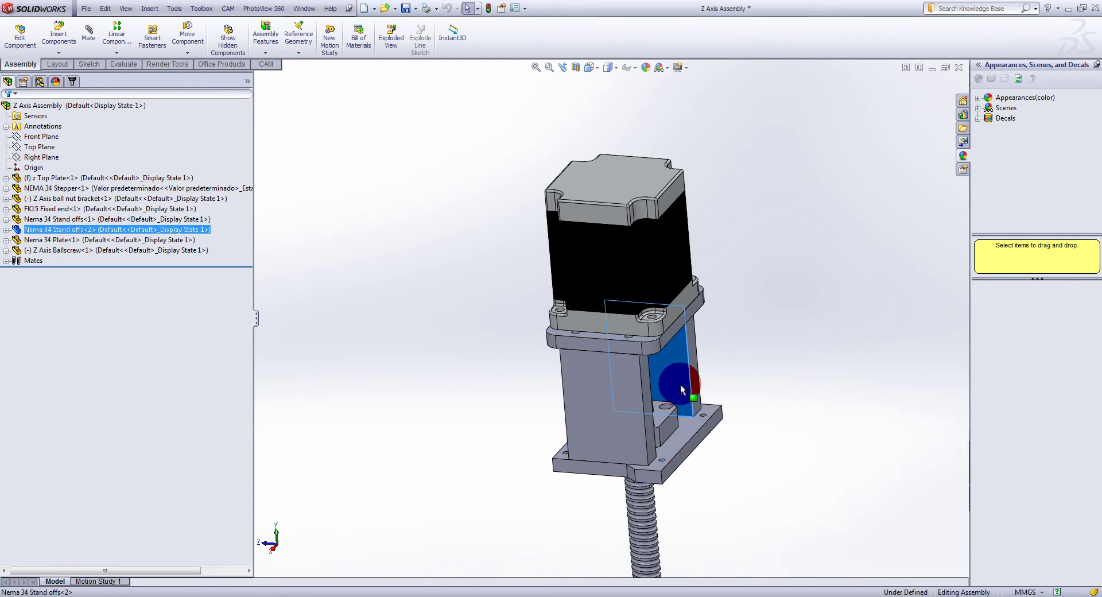
Select the NEMA 34 stepper's side face to point out the motor, and clear the selection.
{"action": "left_click", "coordinate": [662, 247]}
{"action": "left_click", "coordinate": [601, 263]}
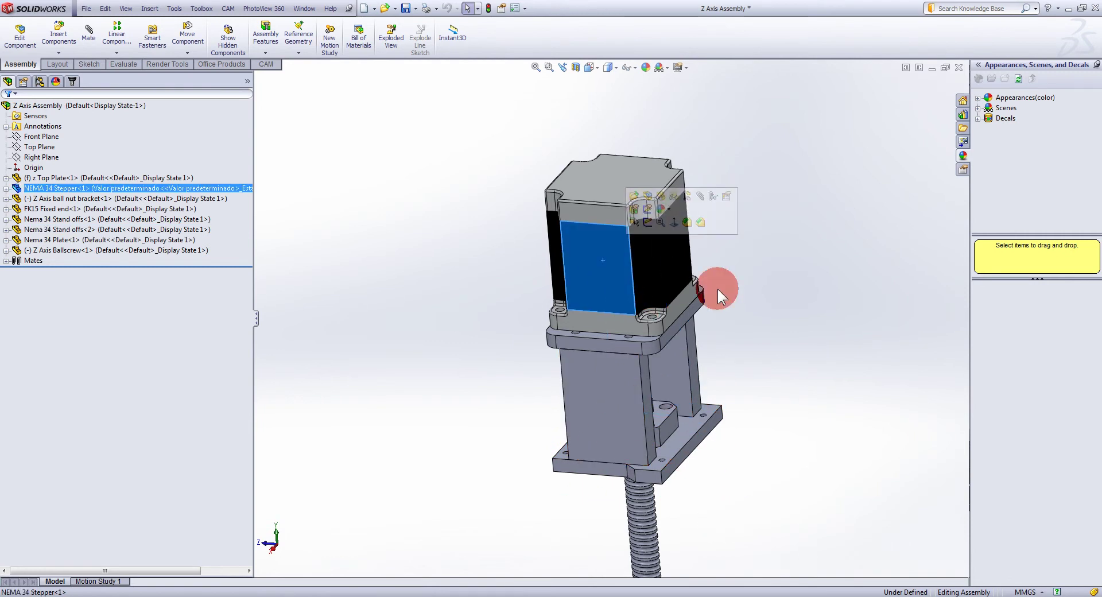
{"action": "left_click", "coordinate": [744, 293]}
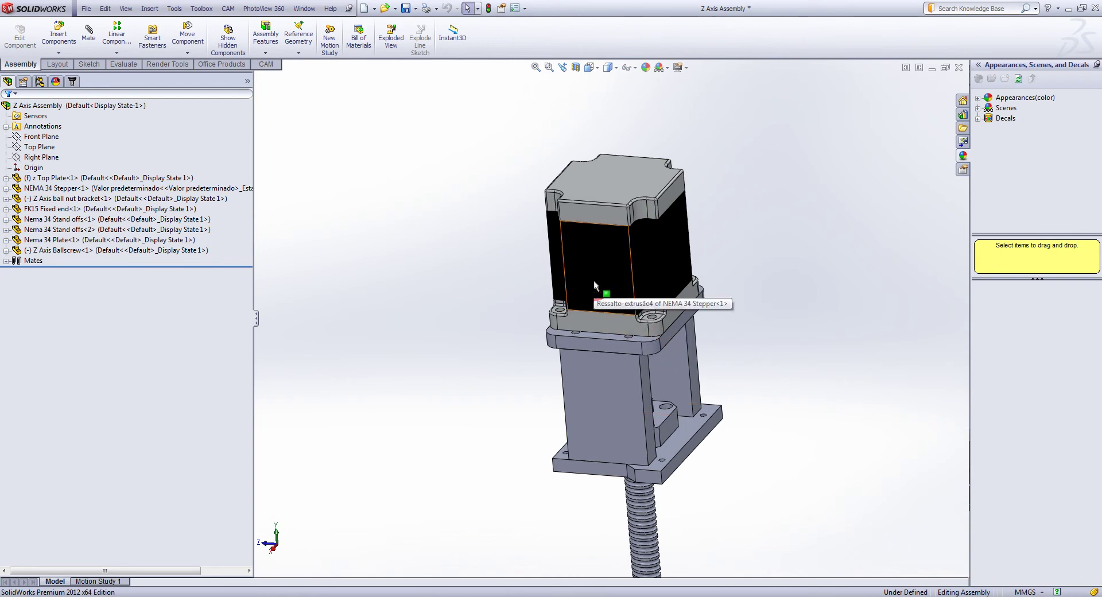
Examine the NEMA 34 stepper's end cap, body and mounting flange, down to where the ballscrew leaves the top plate.
{"action": "left_click", "coordinate": [694, 267]}
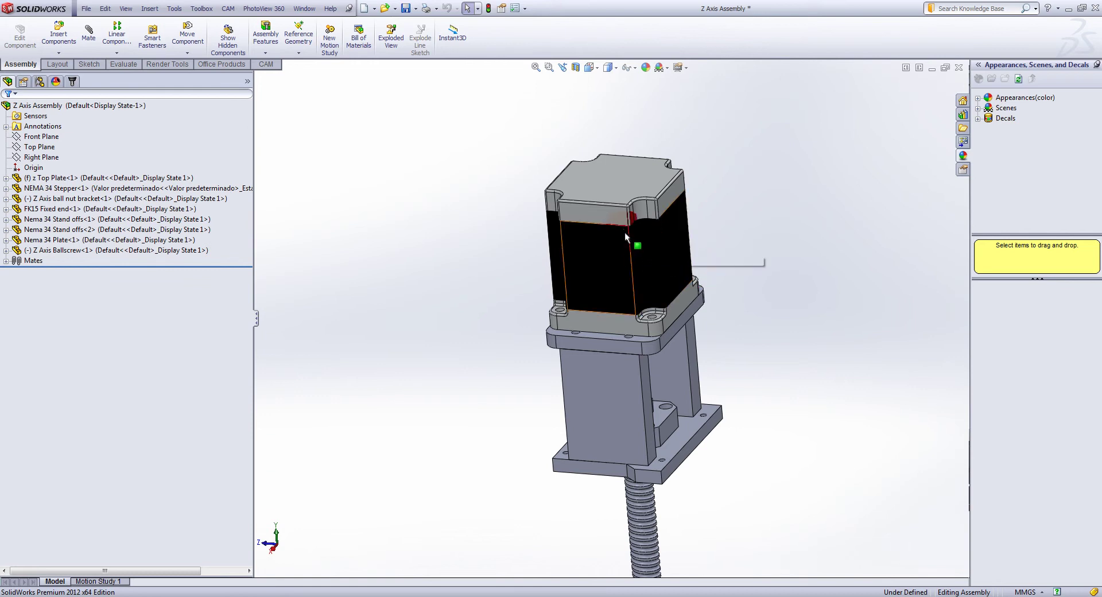
{"action": "left_click", "coordinate": [636, 214]}
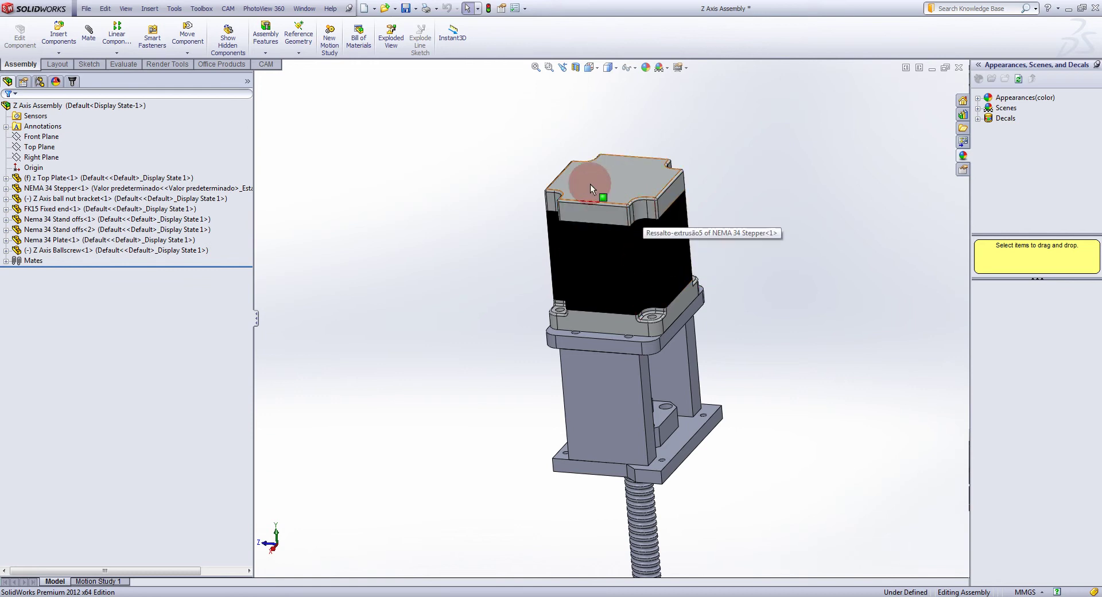
{"action": "left_click", "coordinate": [676, 175]}
{"action": "left_click", "coordinate": [631, 201]}
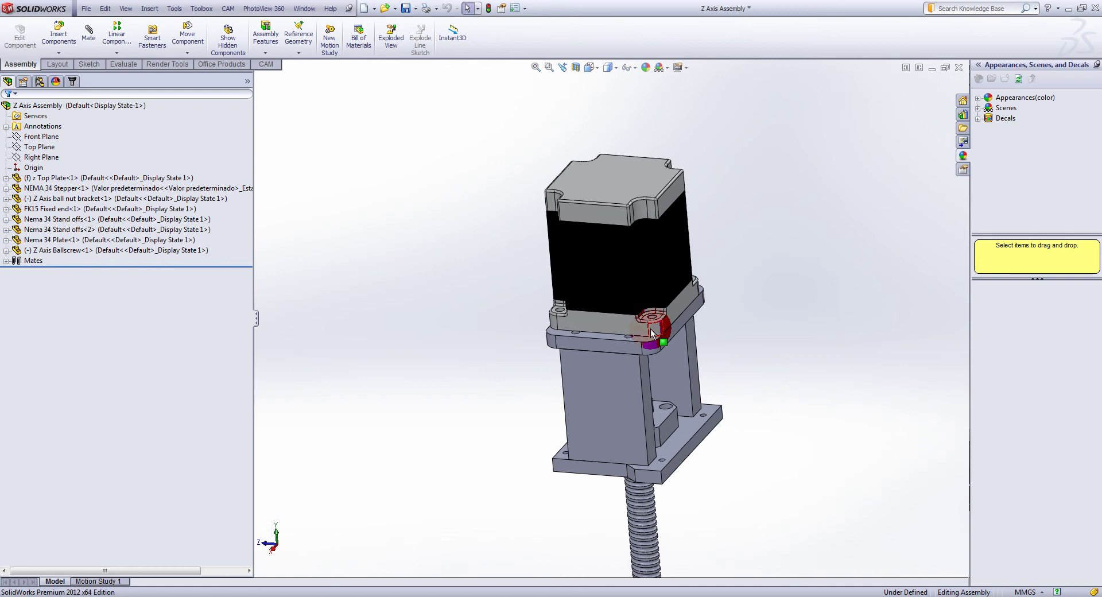
{"action": "left_click", "coordinate": [638, 484]}
{"action": "left_click", "coordinate": [603, 494]}
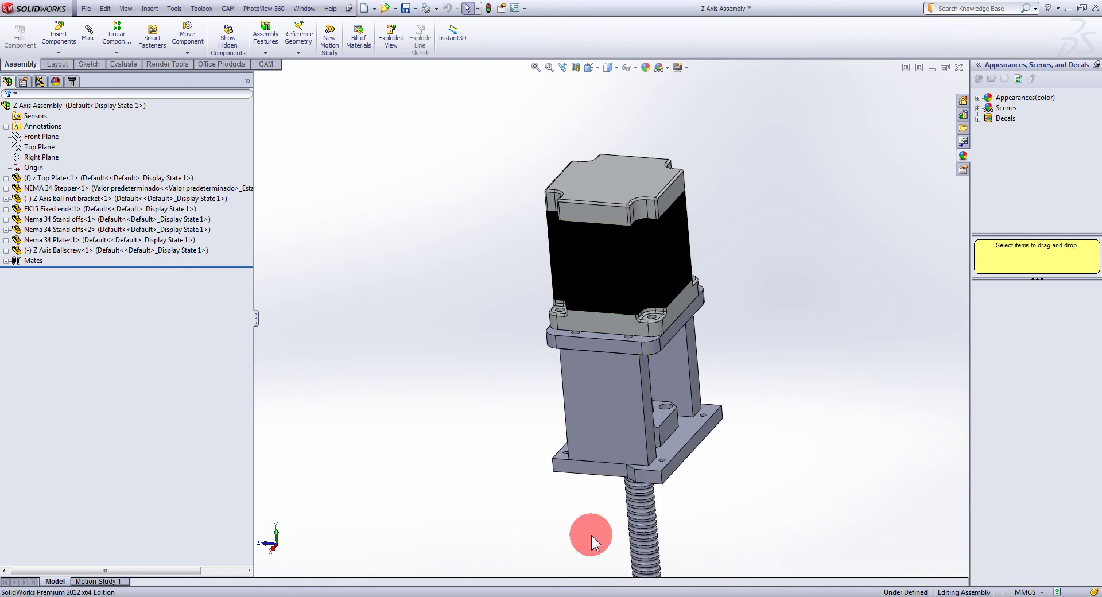
{"action": "left_click", "coordinate": [623, 492]}
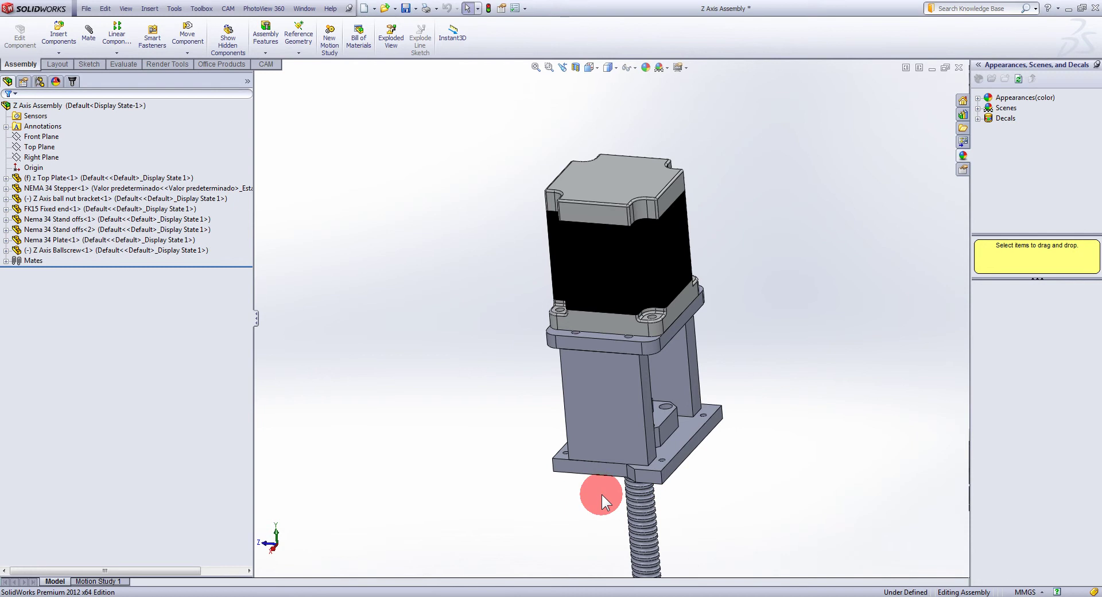
Select the side face of the Z axis ball nut bracket and turn to the bracket's end with the two-hole boss.
{"action": "scroll", "coordinate": [602, 495], "scroll_direction": "up", "scroll_amount": 5}
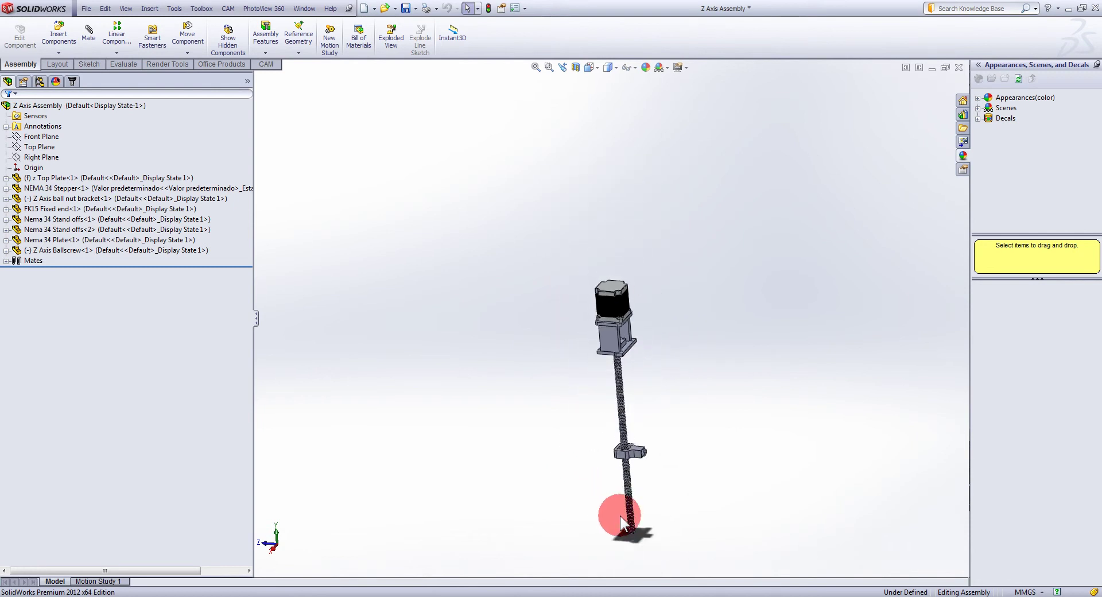
{"action": "scroll", "coordinate": [635, 424], "scroll_direction": "down", "scroll_amount": 3}
{"action": "scroll", "coordinate": [609, 358], "scroll_direction": "down", "scroll_amount": 3}
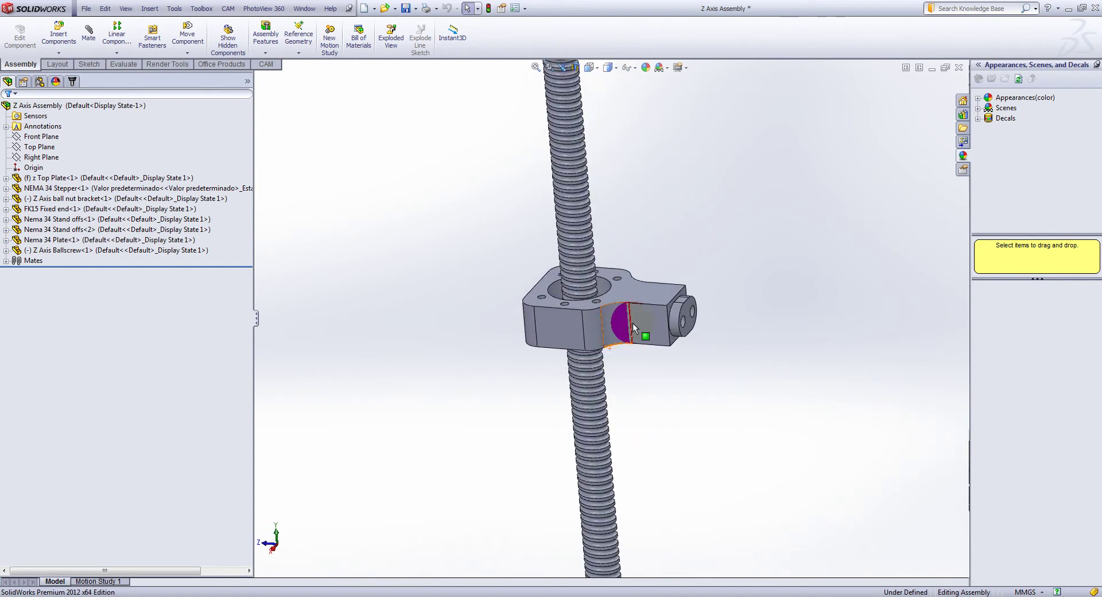
{"action": "scroll", "coordinate": [647, 318], "scroll_direction": "down", "scroll_amount": 2}
{"action": "left_click", "coordinate": [648, 320]}
{"action": "left_click_drag", "start_coordinate": [650, 319], "coordinate": [642, 257]}
{"action": "middle_click_drag", "start_coordinate": [691, 310], "coordinate": [558, 327]}
{"action": "scroll", "coordinate": [654, 277], "scroll_direction": "down", "scroll_amount": 4}
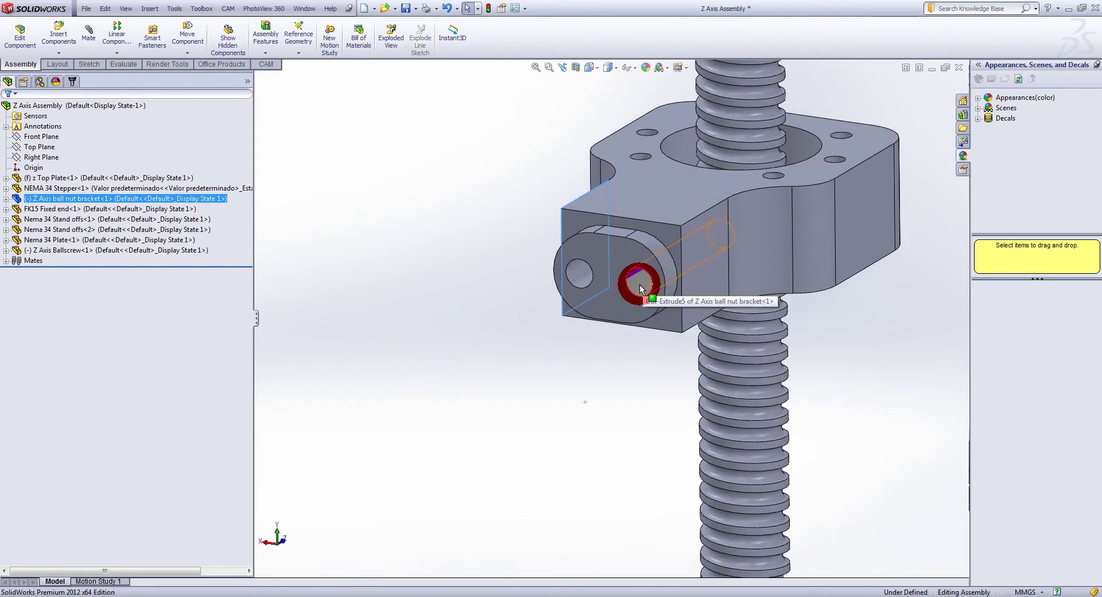
Examine the two holes in the rounded boss of the Z axis ball nut bracket and its block from both sides.
{"action": "left_click", "coordinate": [621, 322]}
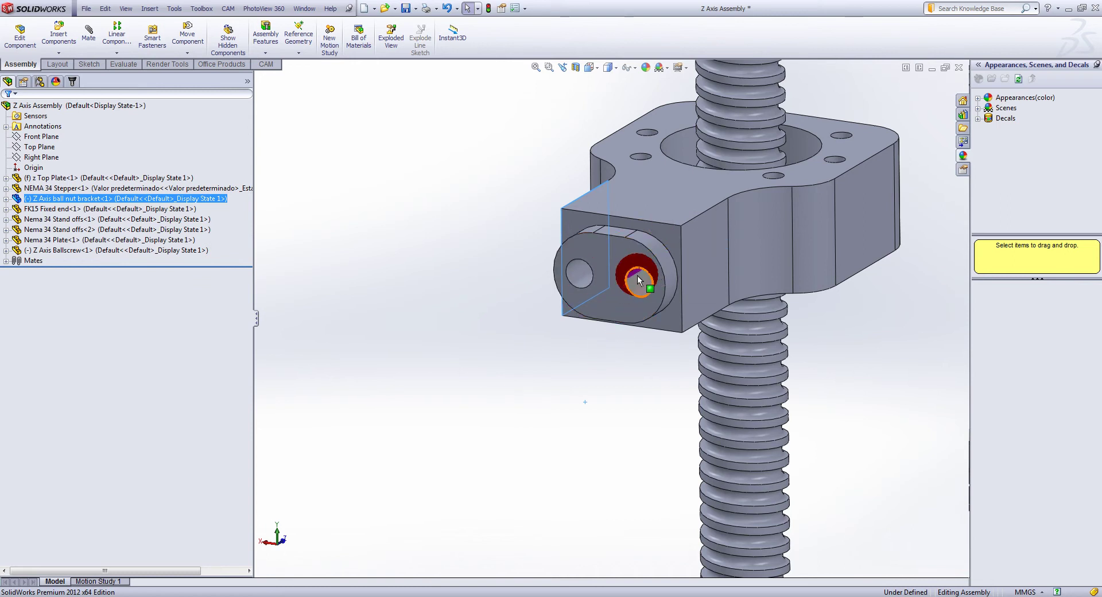
{"action": "mouse_move", "coordinate": [640, 279]}
{"action": "left_mouse_down"}
{"action": "mouse_move", "coordinate": [604, 276]}
{"action": "mouse_move", "coordinate": [653, 285]}
{"action": "mouse_move", "coordinate": [572, 273]}
{"action": "mouse_move", "coordinate": [640, 279]}
{"action": "mouse_move", "coordinate": [575, 275]}
{"action": "mouse_move", "coordinate": [624, 272]}
{"action": "mouse_move", "coordinate": [611, 267]}
{"action": "mouse_move", "coordinate": [603, 293]}
{"action": "mouse_move", "coordinate": [729, 191]}
{"action": "mouse_move", "coordinate": [577, 271]}
{"action": "mouse_move", "coordinate": [586, 298]}
{"action": "mouse_move", "coordinate": [611, 297]}
{"action": "mouse_move", "coordinate": [625, 337]}
{"action": "mouse_move", "coordinate": [679, 240]}
{"action": "mouse_move", "coordinate": [675, 337]}
{"action": "left_mouse_up"}
{"action": "left_click_drag", "start_coordinate": [667, 212], "coordinate": [680, 252]}
{"action": "left_click_drag", "start_coordinate": [695, 212], "coordinate": [644, 186]}
{"action": "middle_click_drag", "start_coordinate": [646, 190], "coordinate": [631, 230]}
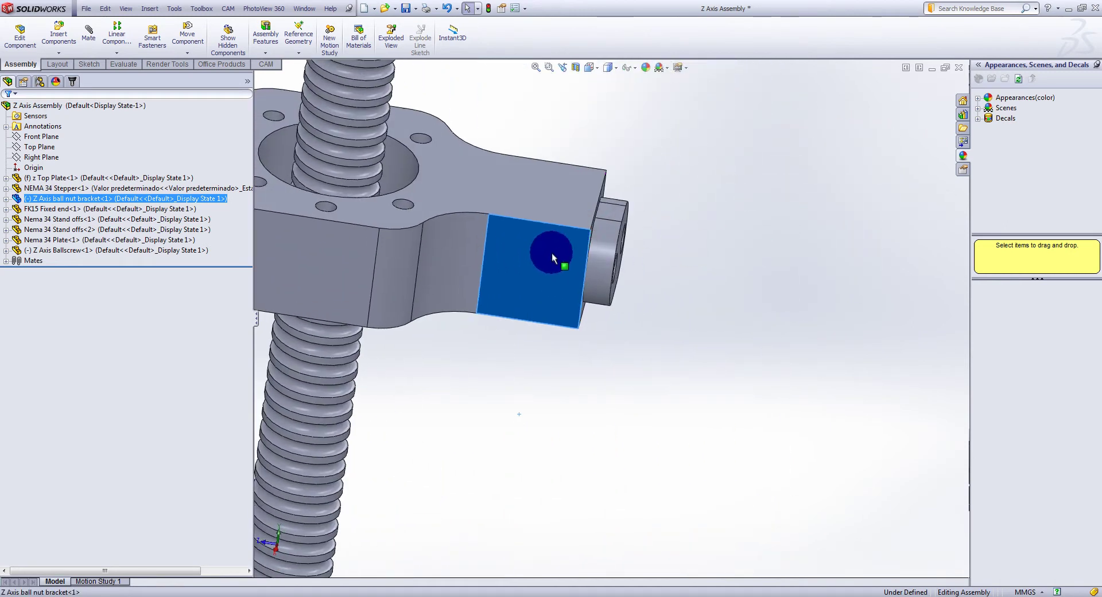
{"action": "left_click_drag", "start_coordinate": [613, 265], "coordinate": [620, 364]}
Review the length of the Z axis ballscrew between the ball nut bracket and the NEMA 34 motor mount.
{"action": "scroll", "coordinate": [433, 302], "scroll_direction": "up", "scroll_amount": 4}
{"action": "scroll", "coordinate": [473, 276], "scroll_direction": "down", "scroll_amount": 3}
{"action": "scroll", "coordinate": [583, 172], "scroll_direction": "up", "scroll_amount": 5}
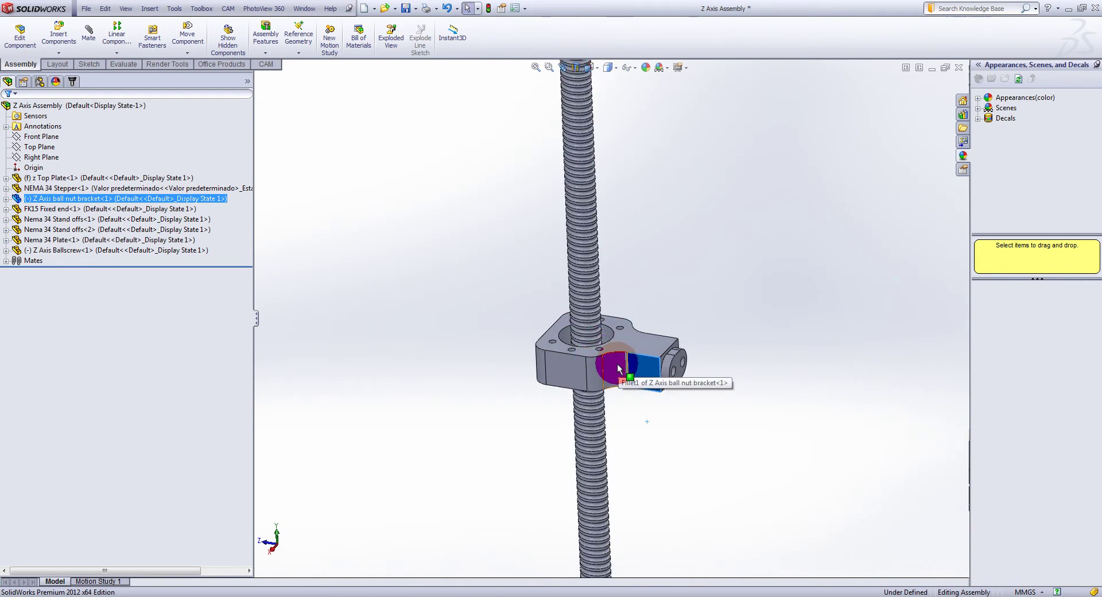
{"action": "scroll", "coordinate": [618, 364], "scroll_direction": "up", "scroll_amount": 6}
{"action": "scroll", "coordinate": [627, 322], "scroll_direction": "down", "scroll_amount": 3}
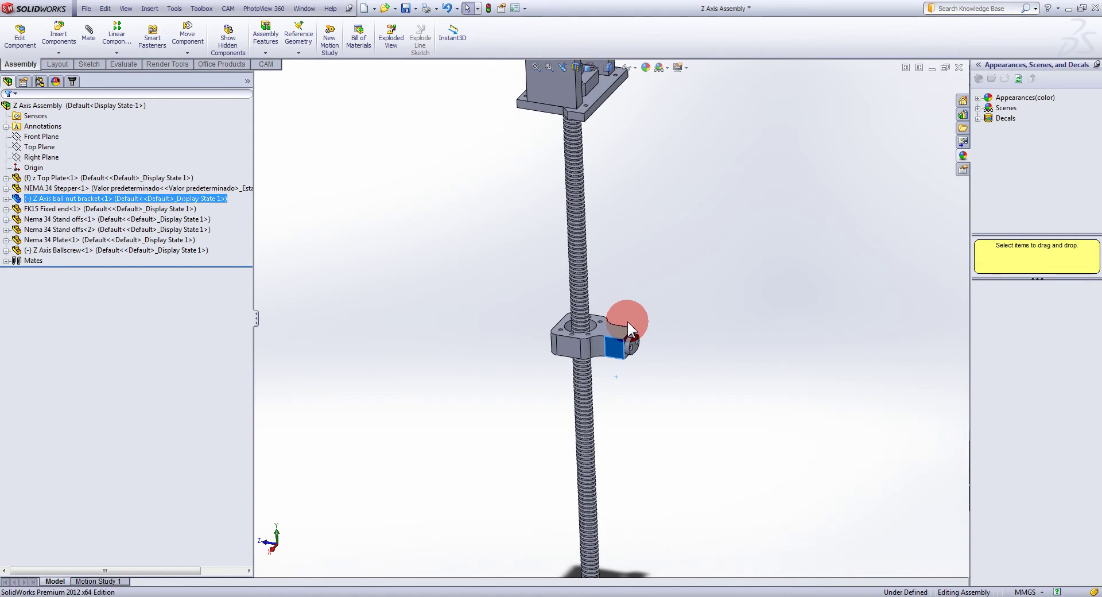
{"action": "left_click_drag", "start_coordinate": [628, 321], "coordinate": [581, 97]}
{"action": "left_click_drag", "start_coordinate": [617, 194], "coordinate": [619, 347]}
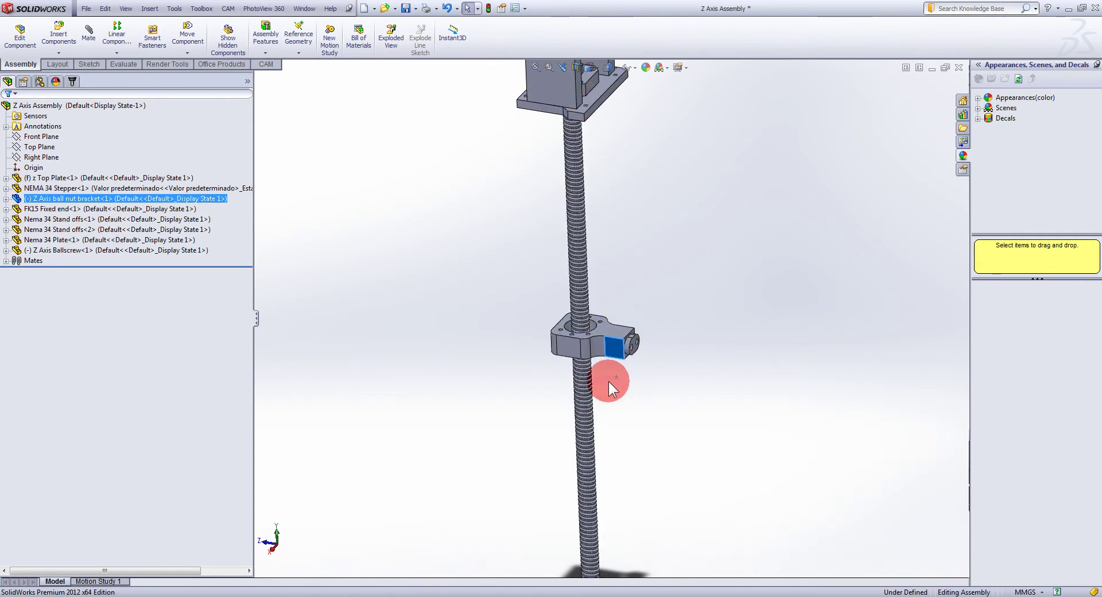
{"action": "scroll", "coordinate": [593, 192], "scroll_direction": "up", "scroll_amount": 3}
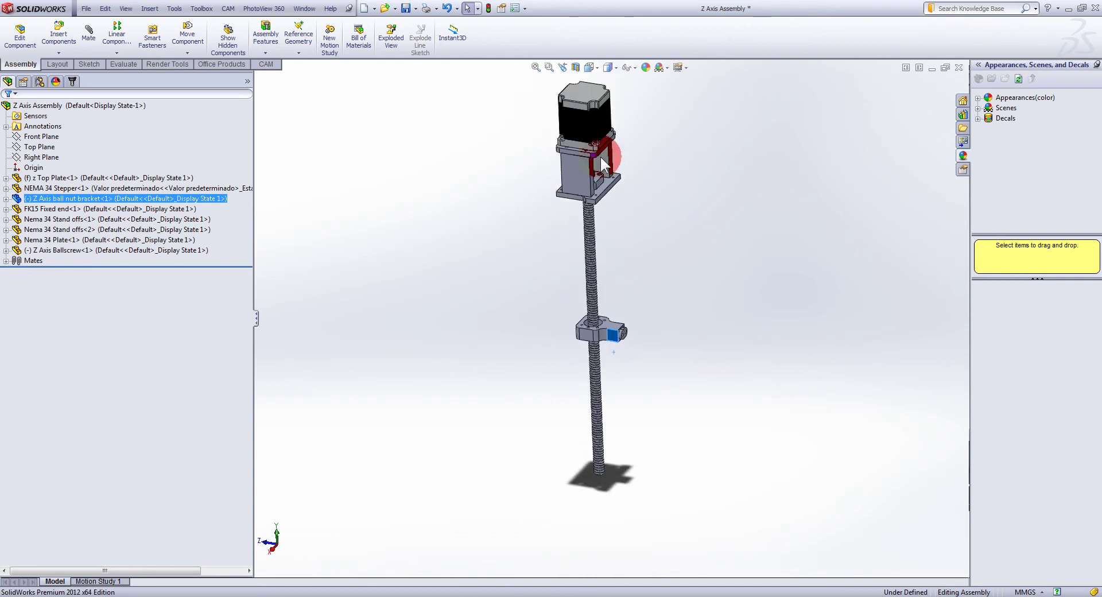
{"action": "scroll", "coordinate": [602, 157], "scroll_direction": "down", "scroll_amount": 3}
{"action": "scroll", "coordinate": [606, 162], "scroll_direction": "down", "scroll_amount": 1}
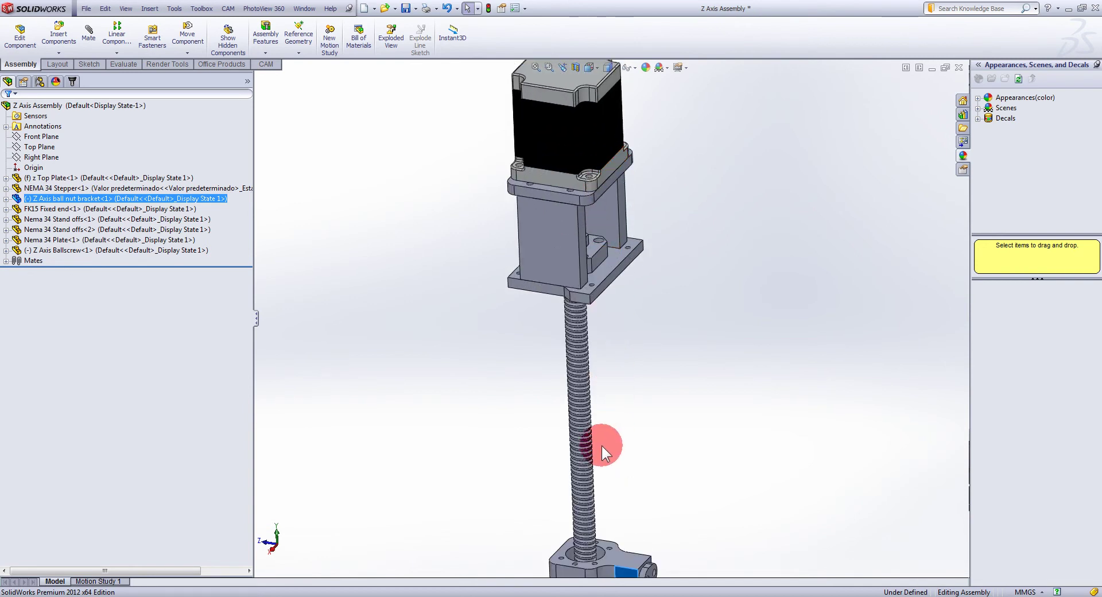
Show the whole Z axis assembly in Dimetric orientation and inspect it from several sides.
{"action": "left_click_drag", "start_coordinate": [603, 241], "coordinate": [618, 68]}
{"action": "left_click", "coordinate": [614, 68]}
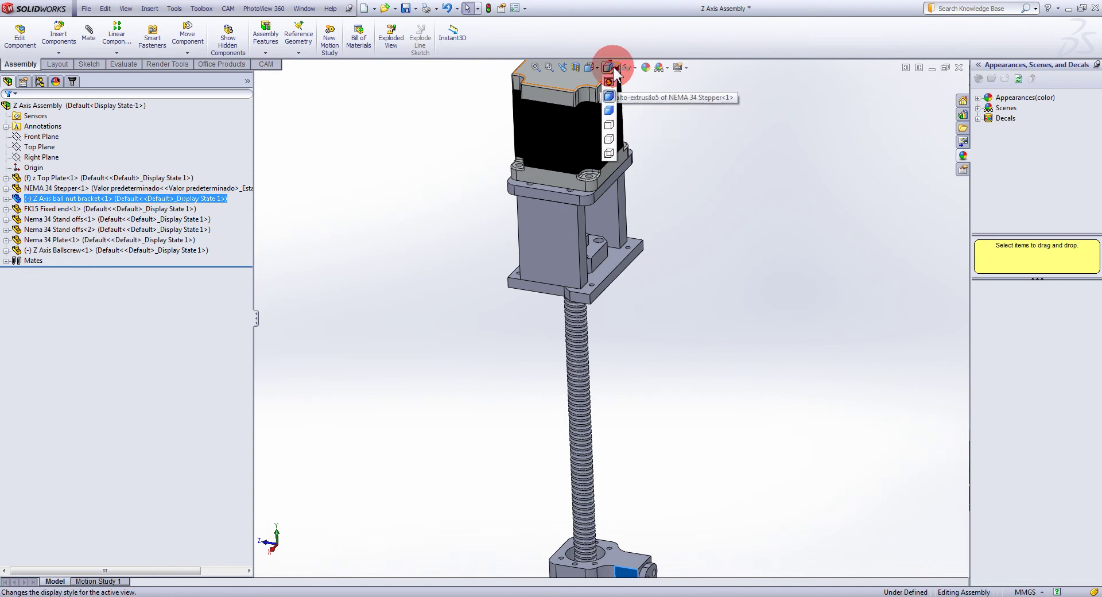
{"action": "left_click", "coordinate": [595, 69]}
{"action": "left_click", "coordinate": [647, 82]}
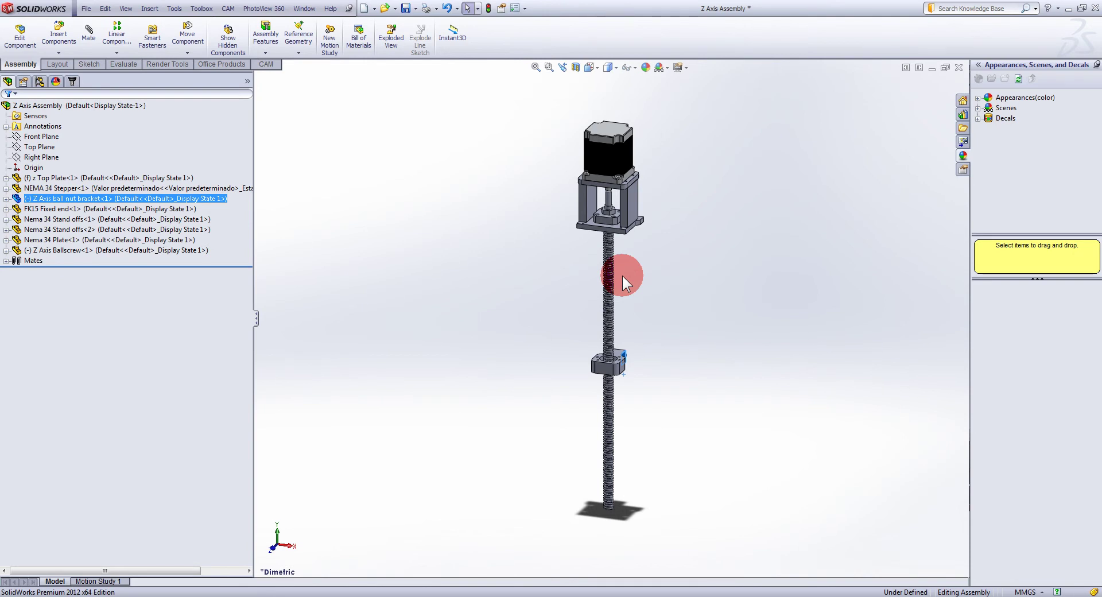
{"action": "left_click_drag", "start_coordinate": [622, 276], "coordinate": [624, 364]}
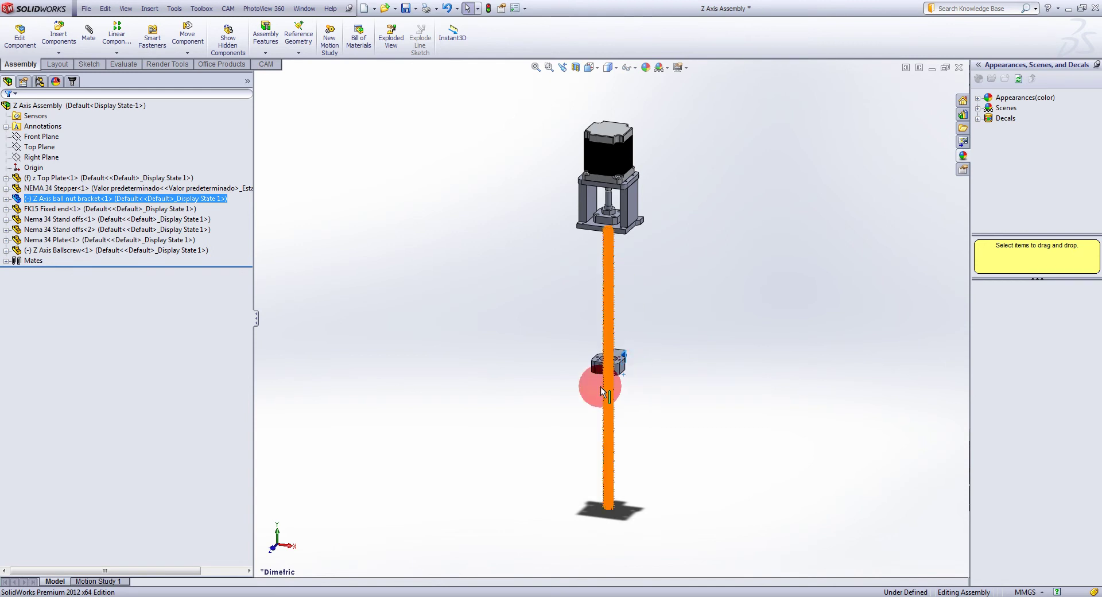
{"action": "middle_click_drag", "start_coordinate": [637, 377], "coordinate": [397, 379]}
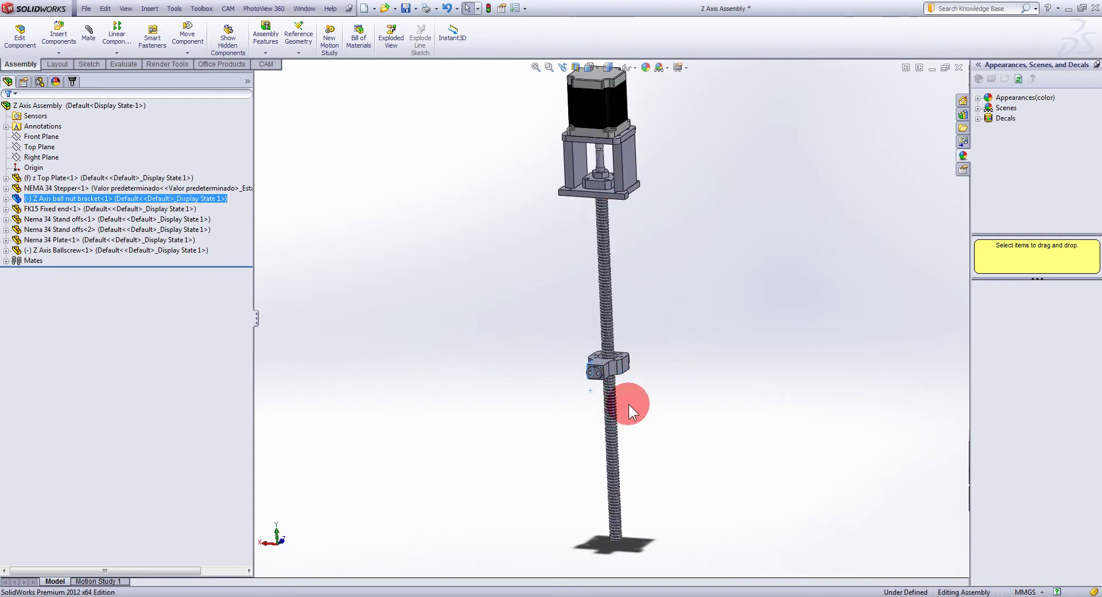
{"action": "middle_click_drag", "start_coordinate": [629, 401], "coordinate": [575, 386]}
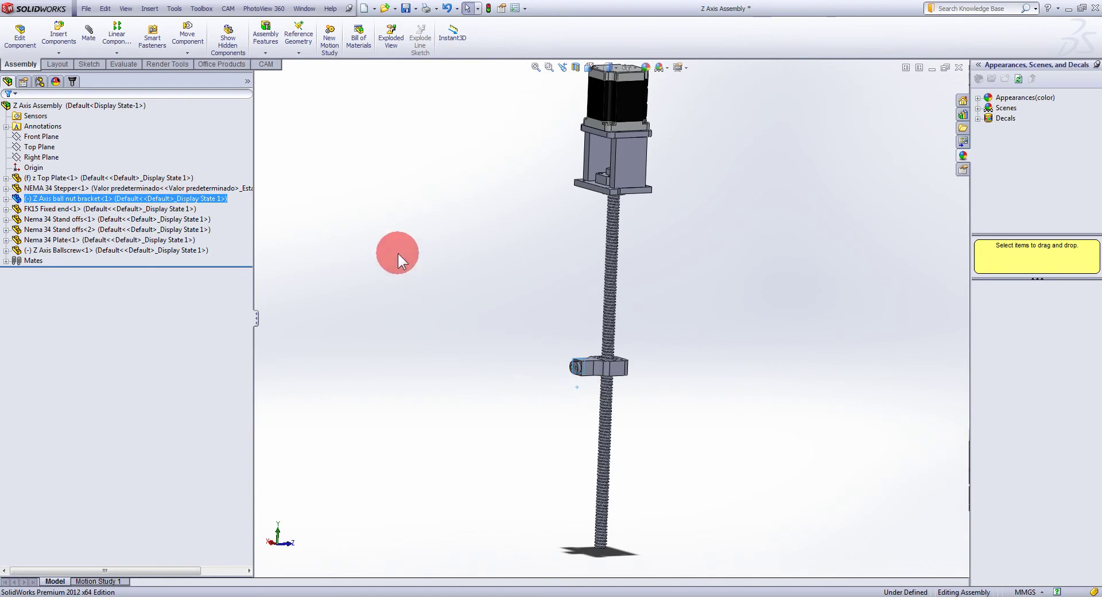
Open Enclosure Assembly from the Mill Enclosure folder on the Storage (D:) drive.
{"action": "left_click", "coordinate": [86, 7]}
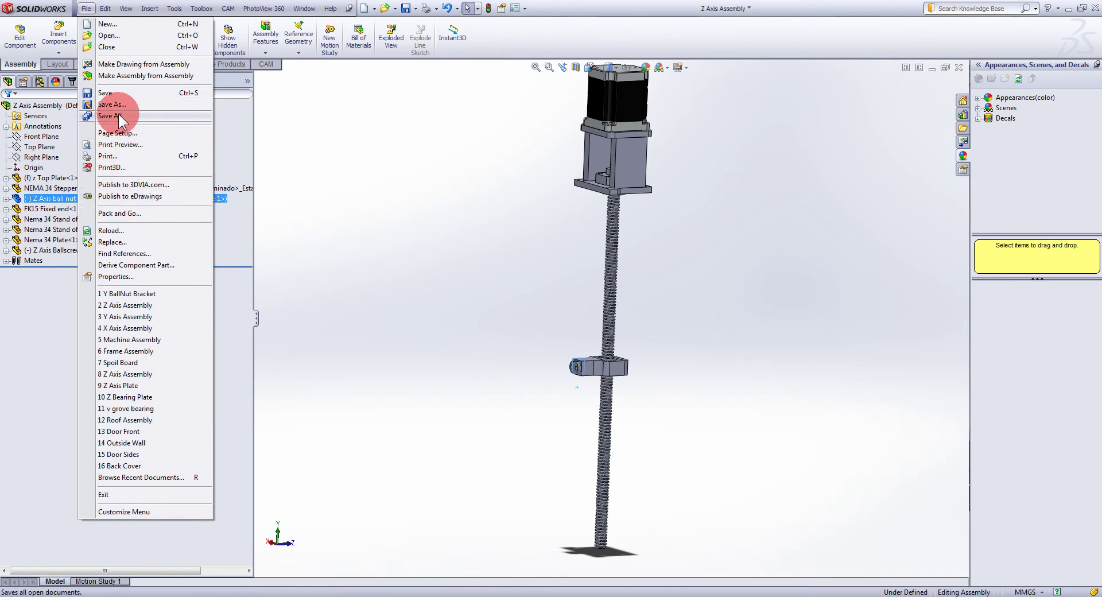
{"action": "left_click", "coordinate": [108, 36]}
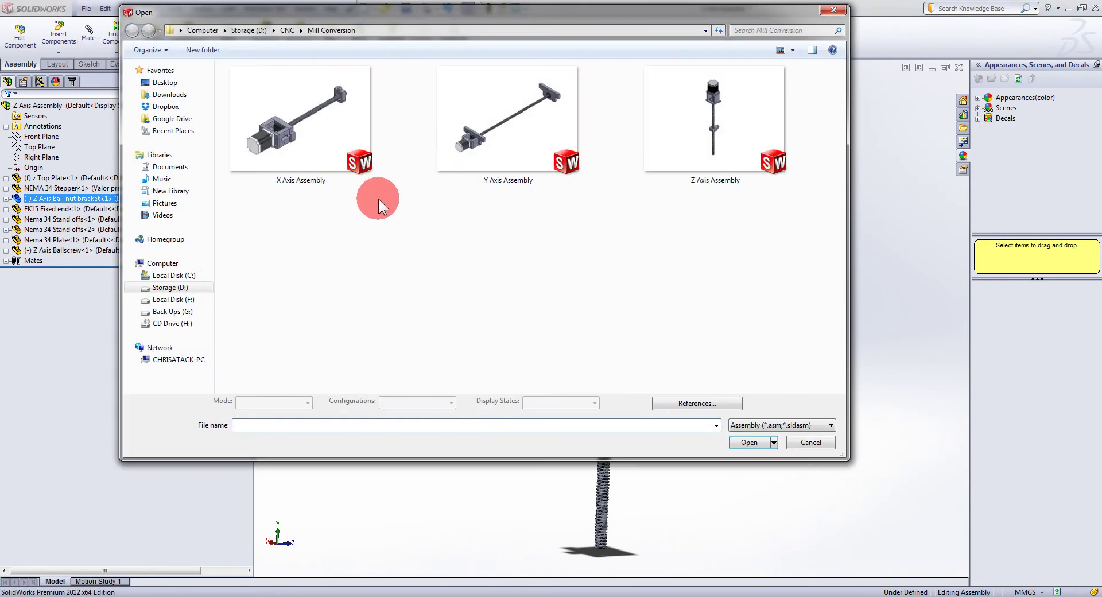
{"action": "left_click", "coordinate": [287, 30]}
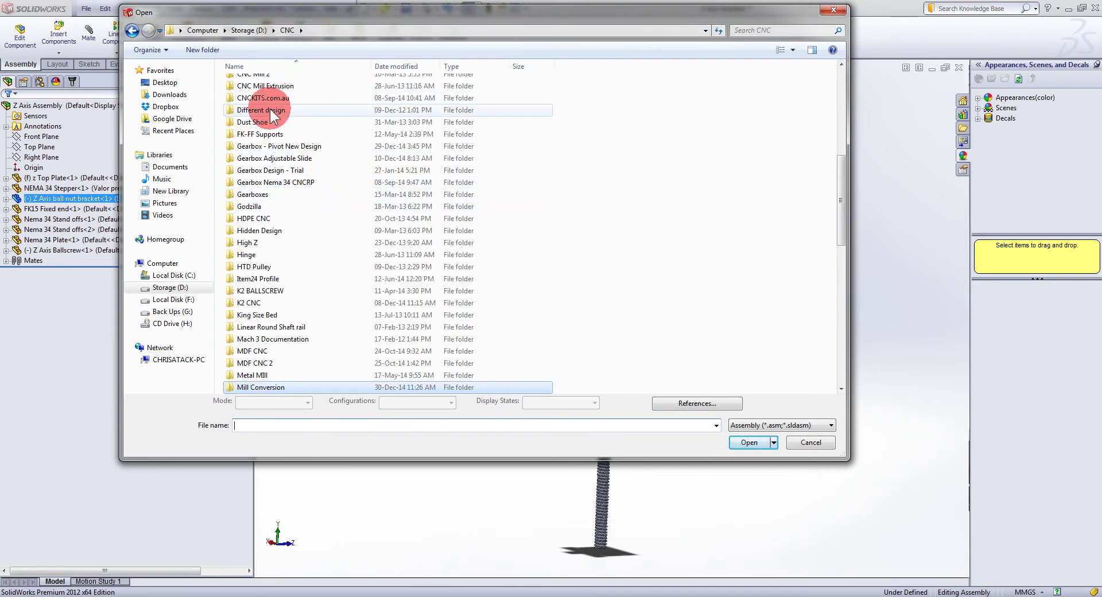
{"action": "left_click", "coordinate": [292, 302]}
{"action": "scroll", "coordinate": [291, 301], "scroll_direction": "down", "scroll_amount": 1}
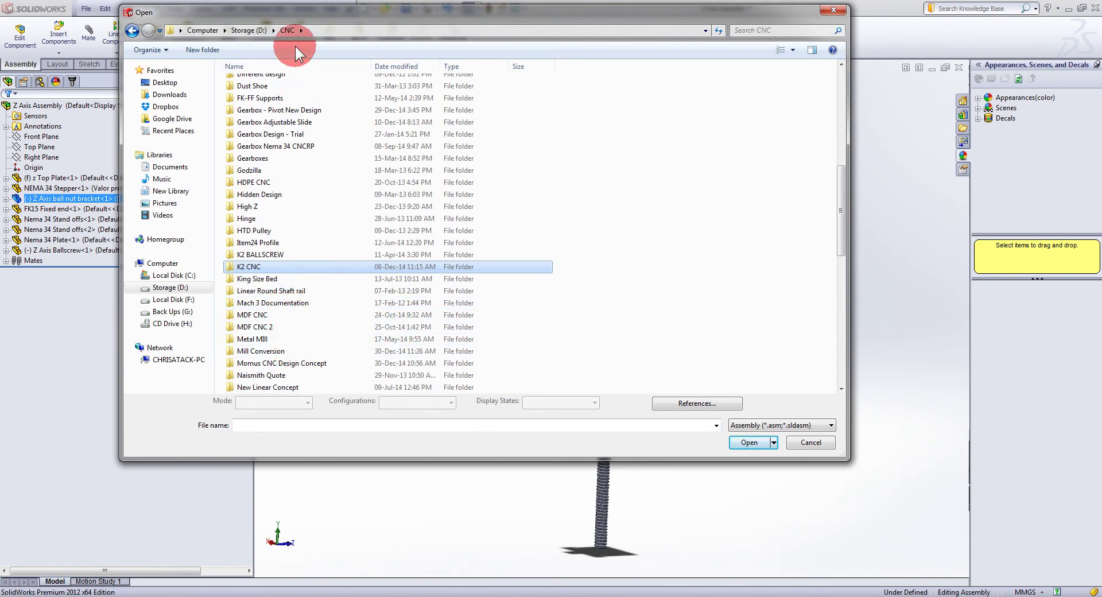
{"action": "left_click", "coordinate": [257, 30]}
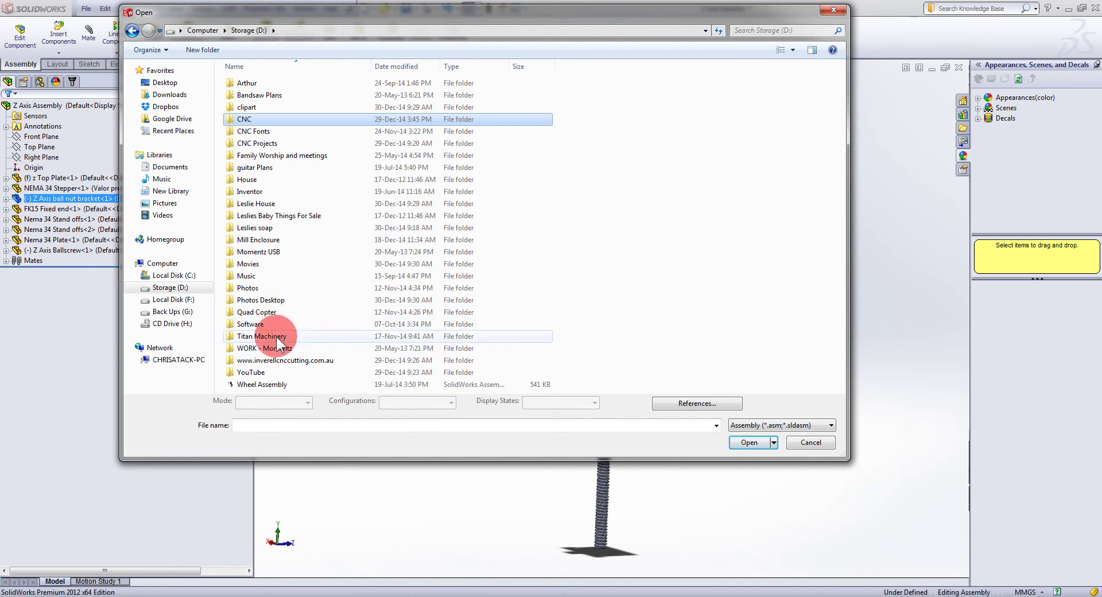
{"action": "double_click", "coordinate": [265, 241]}
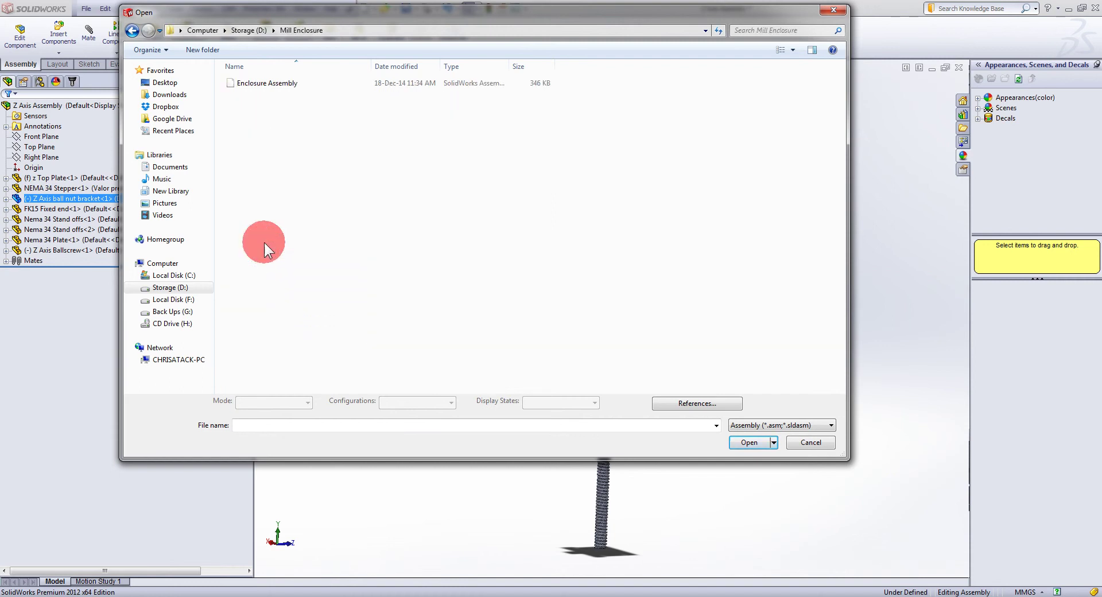
{"action": "double_click", "coordinate": [279, 83]}
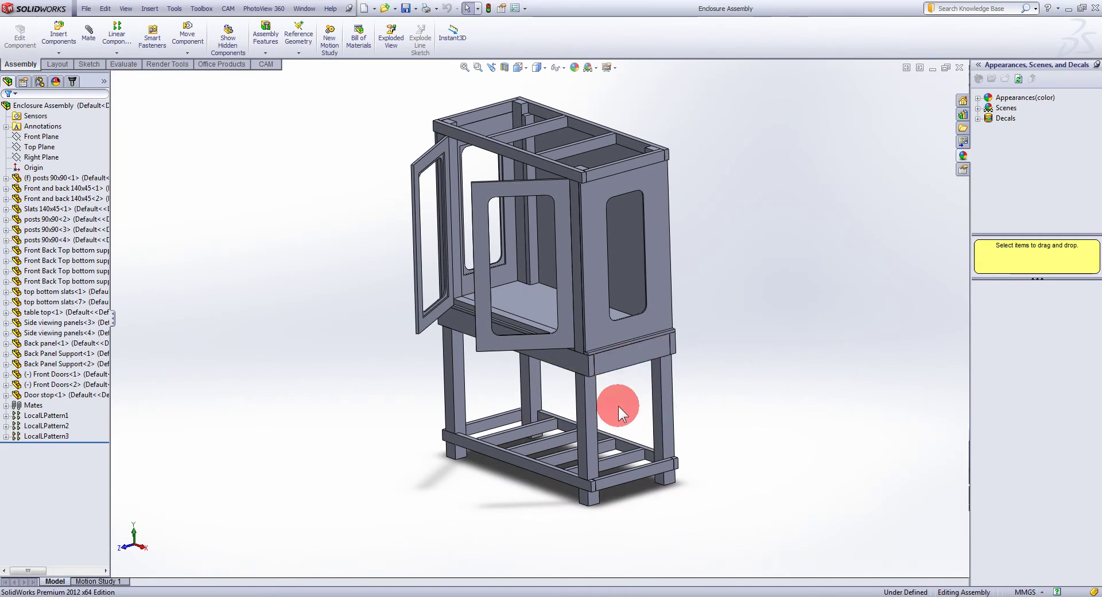
Swing both front doors of the enclosure closed.
{"action": "mouse_move", "coordinate": [618, 406]}
{"action": "middle_mouse_down"}
{"action": "mouse_move", "coordinate": [640, 534]}
{"action": "mouse_move", "coordinate": [628, 409]}
{"action": "middle_mouse_up"}
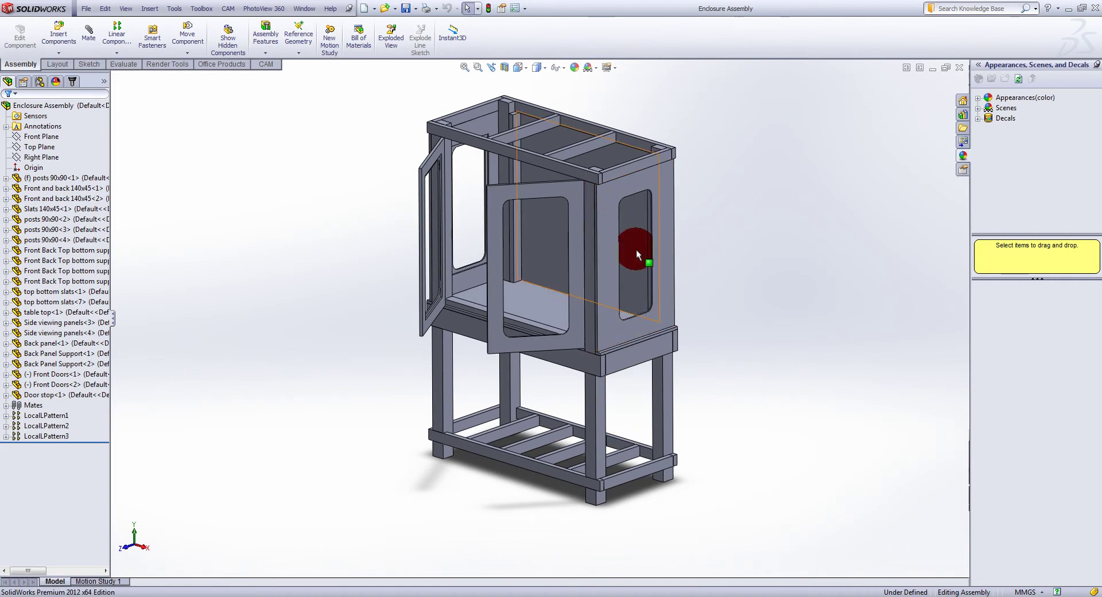
{"action": "scroll", "coordinate": [536, 324], "scroll_direction": "down", "scroll_amount": 2}
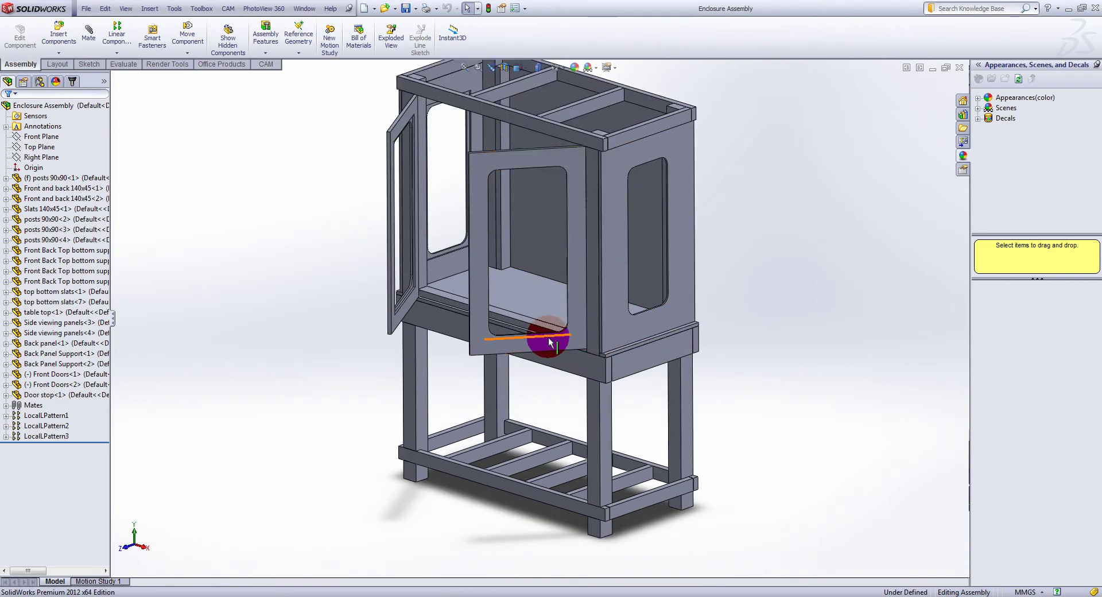
{"action": "left_click_drag", "start_coordinate": [491, 354], "coordinate": [484, 285]}
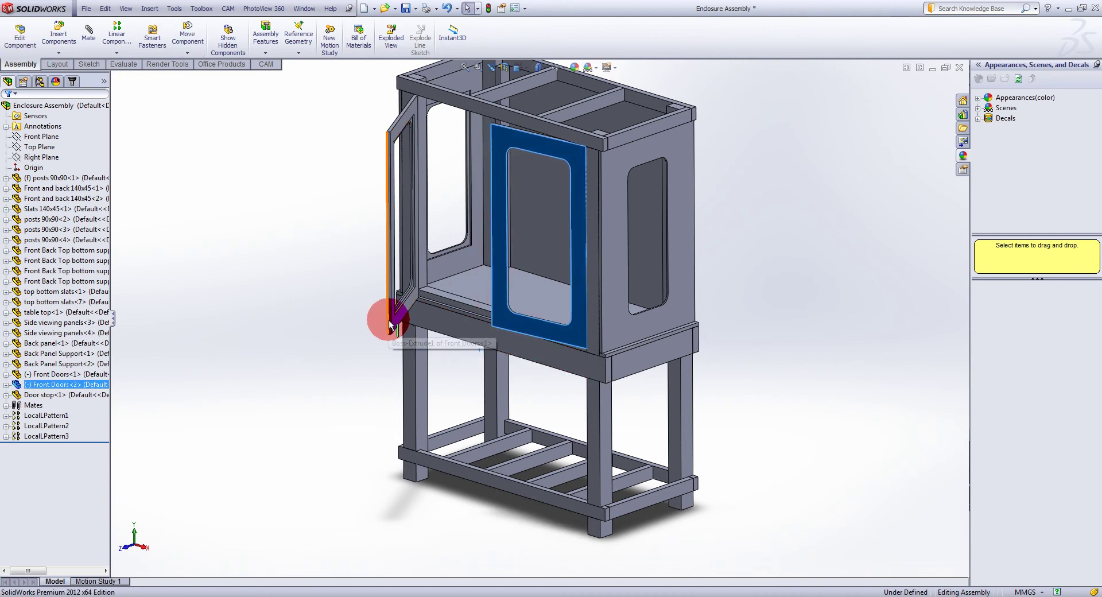
{"action": "left_click_drag", "start_coordinate": [388, 319], "coordinate": [519, 345]}
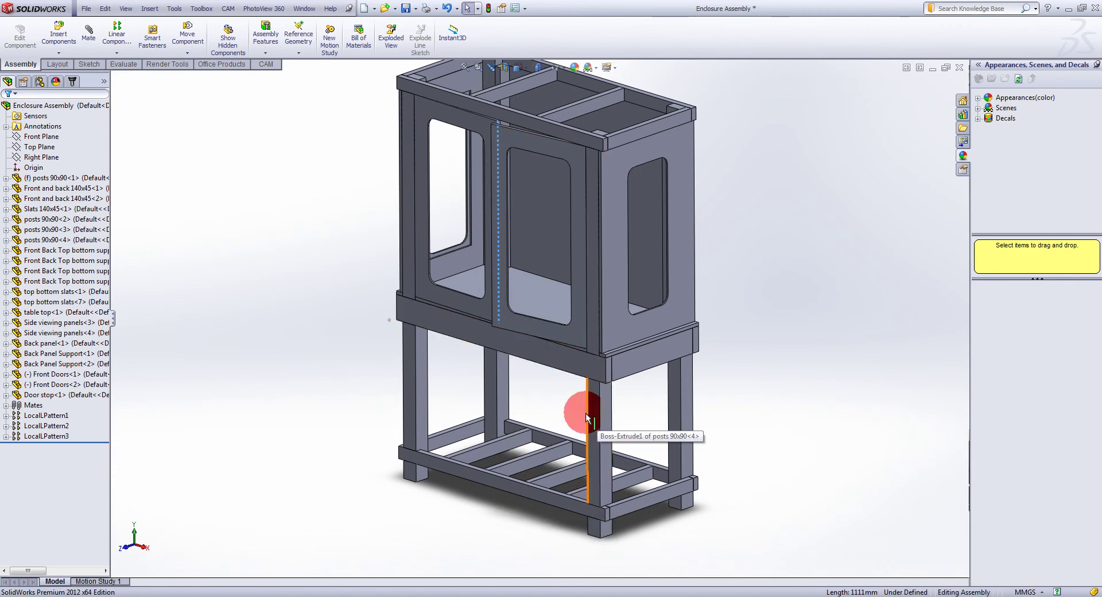
Select the enclosure's side viewing panel to point out its window opening, and clear the selection.
{"action": "left_click_drag", "start_coordinate": [586, 351], "coordinate": [608, 333]}
{"action": "left_click", "coordinate": [624, 328]}
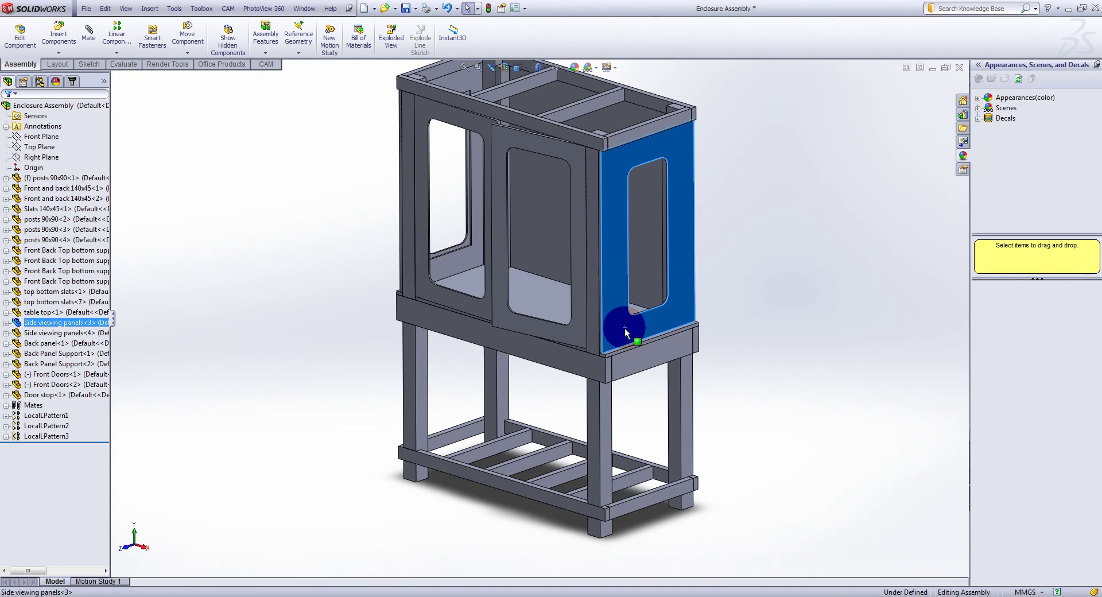
{"action": "left_click", "coordinate": [438, 209]}
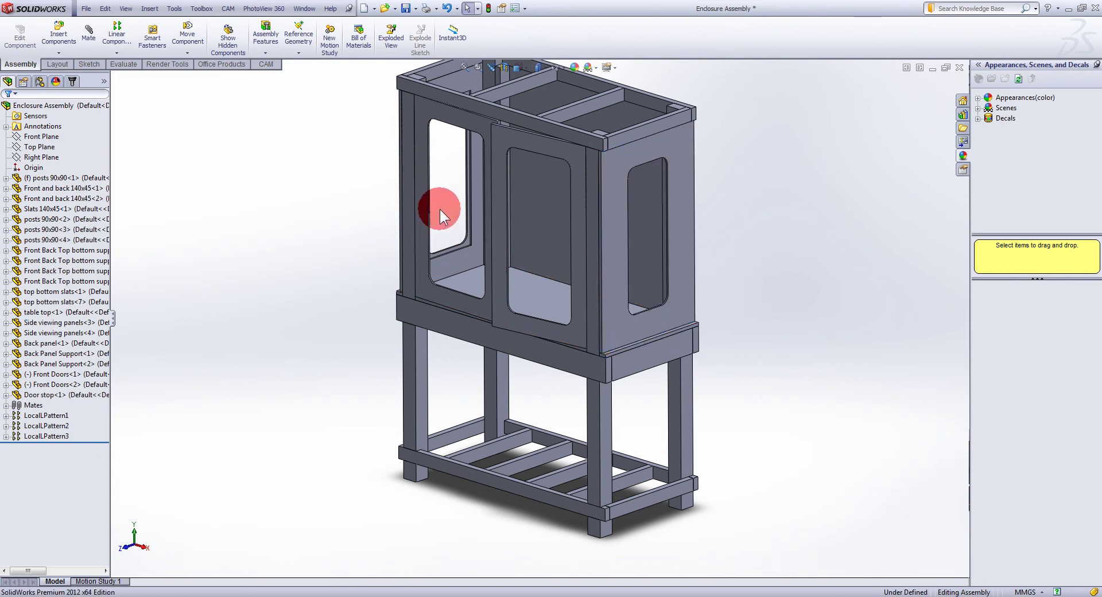
Swing both front doors wide open and view the enclosure from the front.
{"action": "left_click_drag", "start_coordinate": [473, 306], "coordinate": [354, 317]}
{"action": "left_click_drag", "start_coordinate": [501, 319], "coordinate": [542, 430]}
{"action": "middle_click_drag", "start_coordinate": [528, 408], "coordinate": [534, 340]}
Select the front 140x45 beam below the doors and examine the slats supporting the table top from underneath.
{"action": "left_click", "coordinate": [534, 340]}
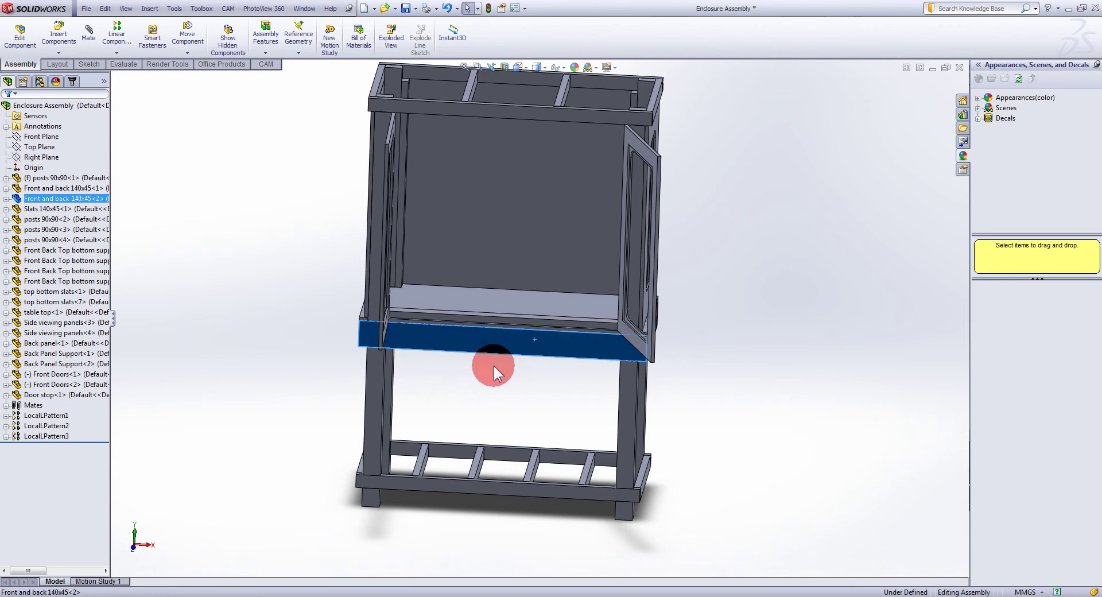
{"action": "middle_click_drag", "start_coordinate": [541, 348], "coordinate": [546, 260]}
{"action": "scroll", "coordinate": [548, 358], "scroll_direction": "down", "scroll_amount": 1}
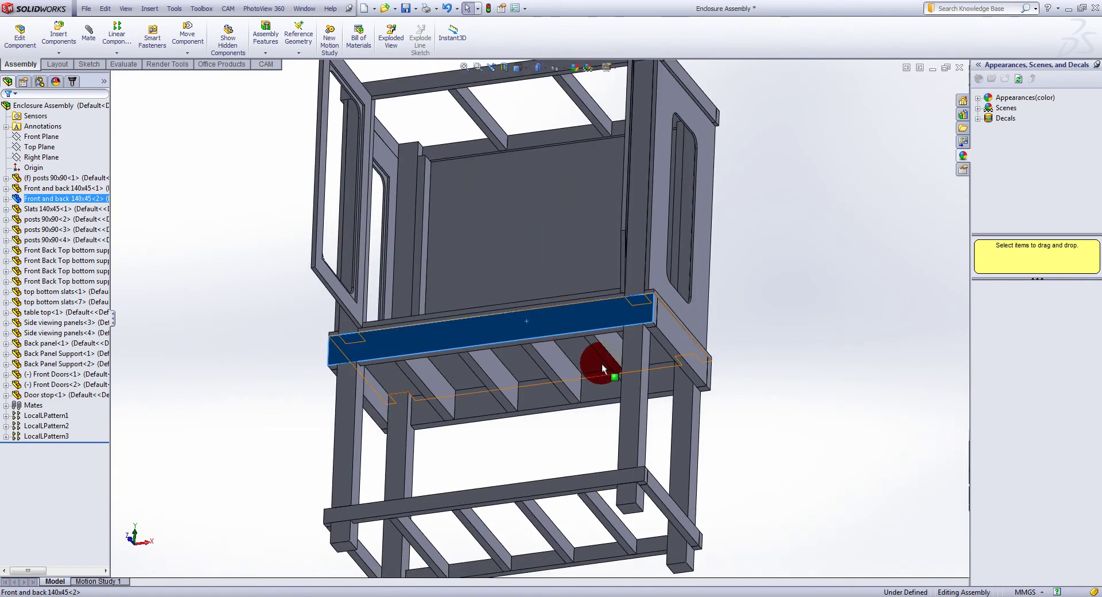
Select the two front 90x90 posts in turn and examine how the post fits against the front 140x45 beam.
{"action": "left_click", "coordinate": [637, 437]}
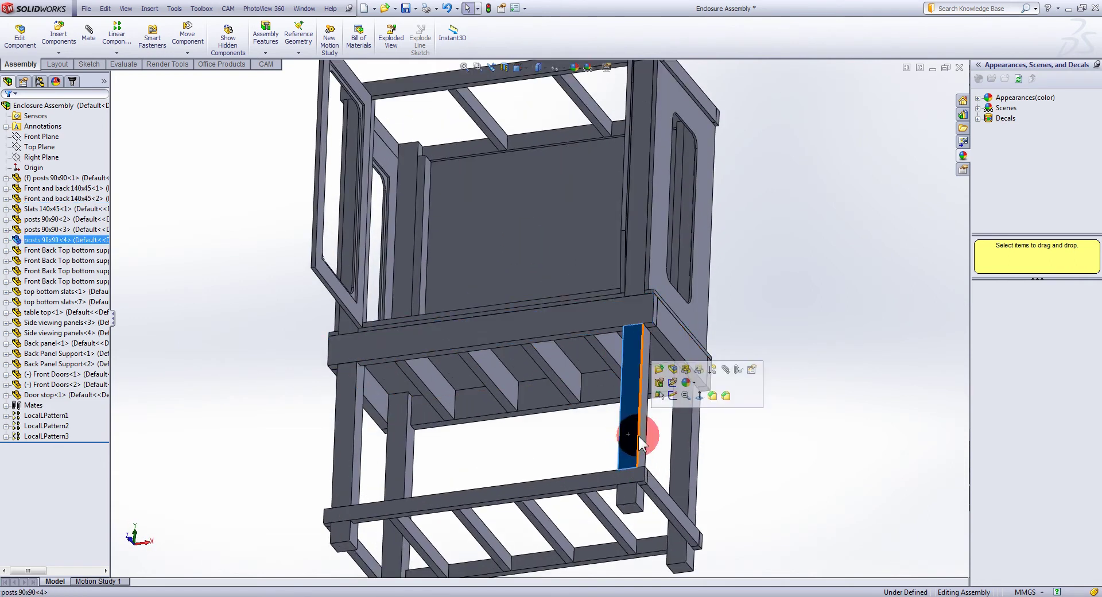
{"action": "left_click", "coordinate": [638, 452]}
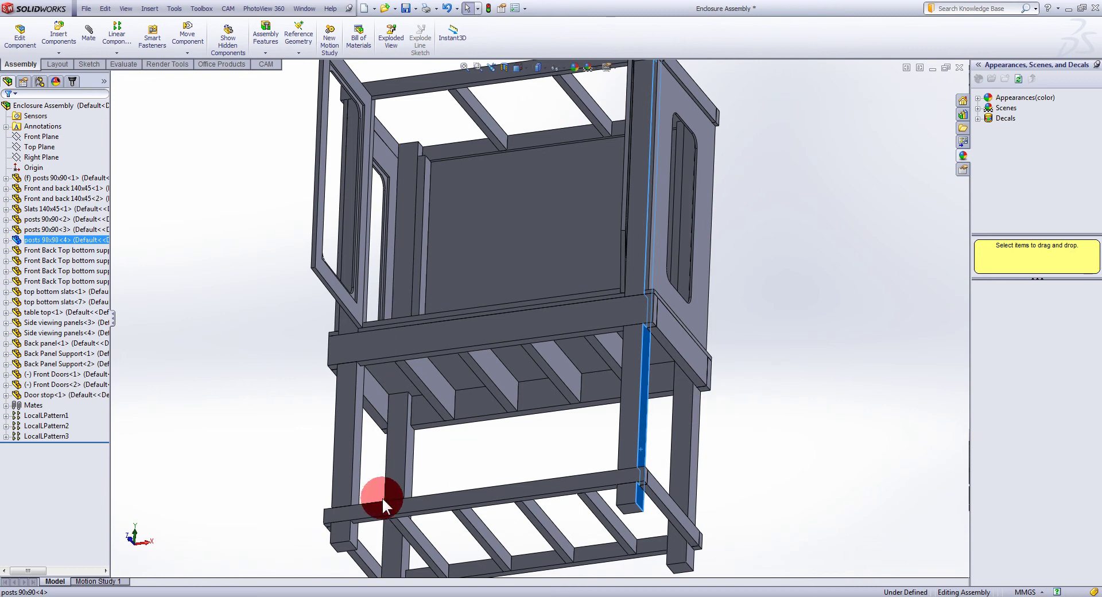
{"action": "scroll", "coordinate": [381, 497], "scroll_direction": "up", "scroll_amount": 3}
{"action": "scroll", "coordinate": [389, 401], "scroll_direction": "down", "scroll_amount": 1}
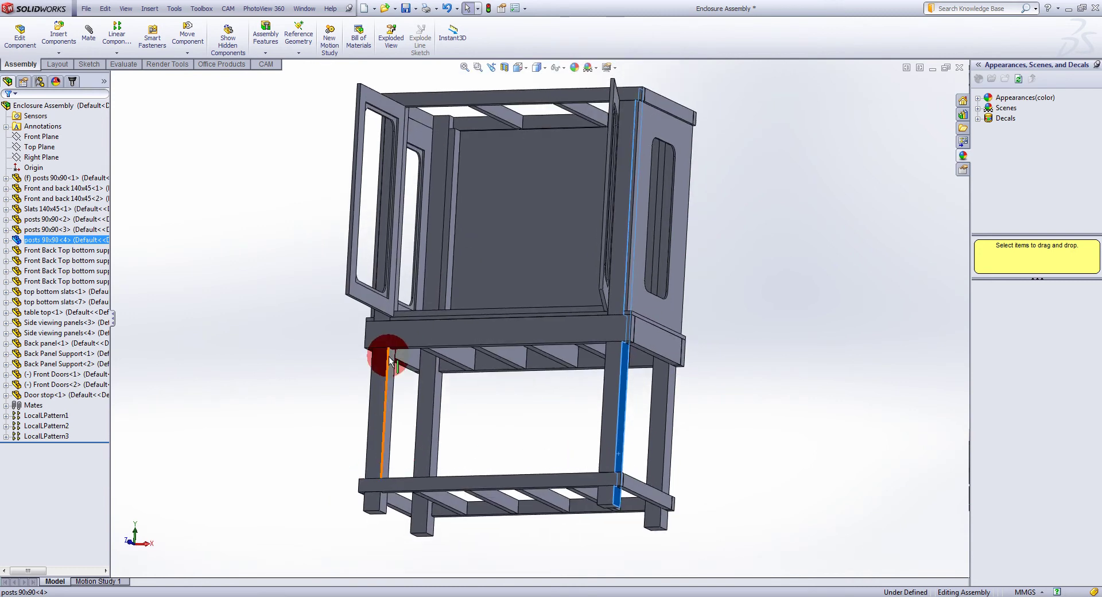
{"action": "scroll", "coordinate": [390, 360], "scroll_direction": "down", "scroll_amount": 6}
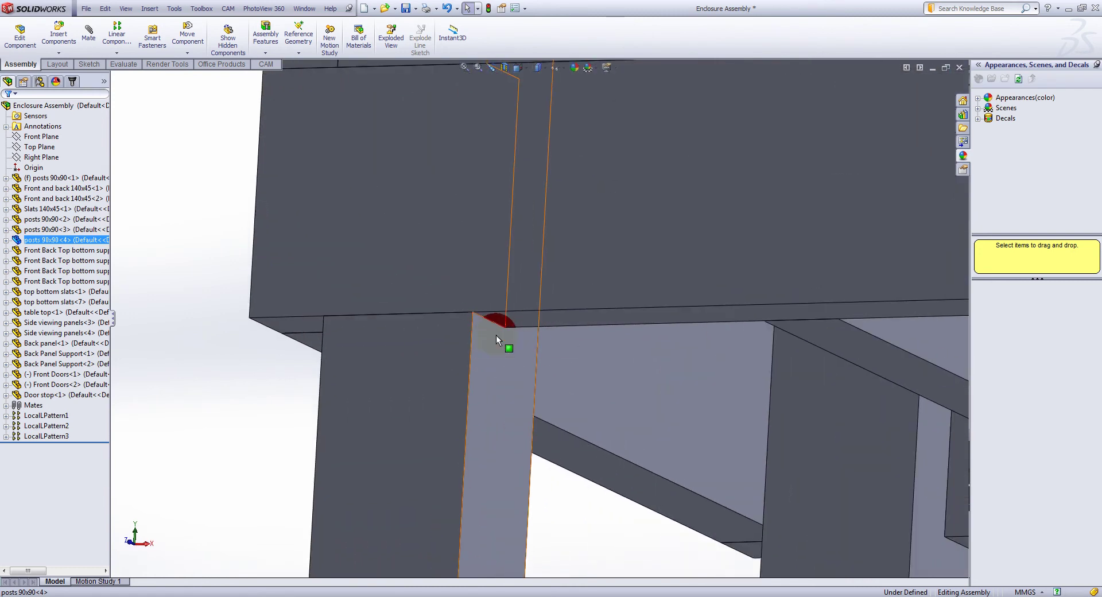
{"action": "left_click", "coordinate": [496, 335]}
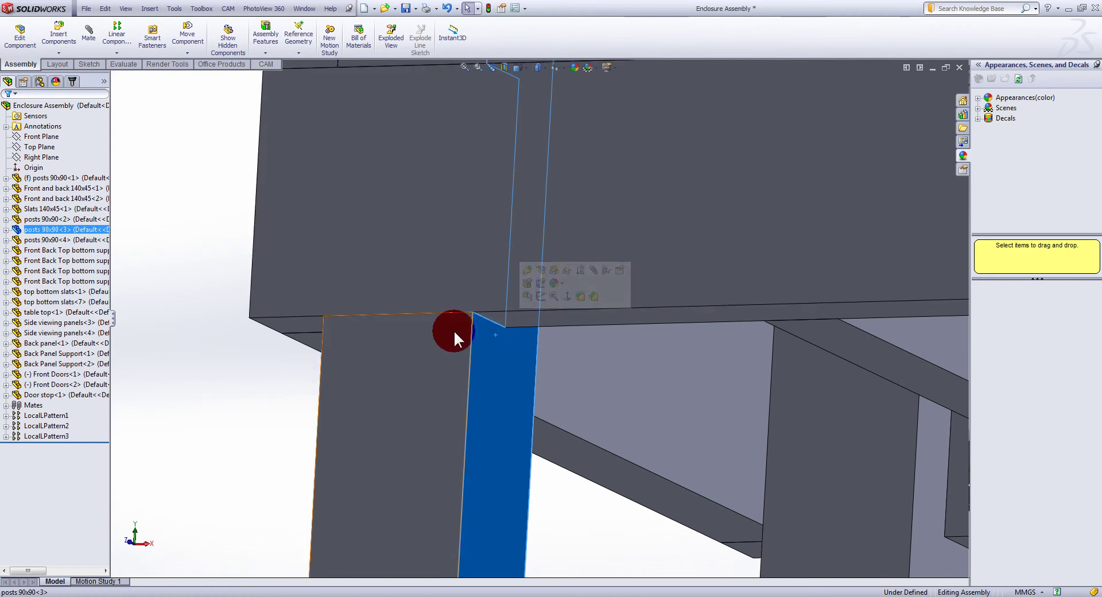
{"action": "scroll", "coordinate": [497, 326], "scroll_direction": "up", "scroll_amount": 2}
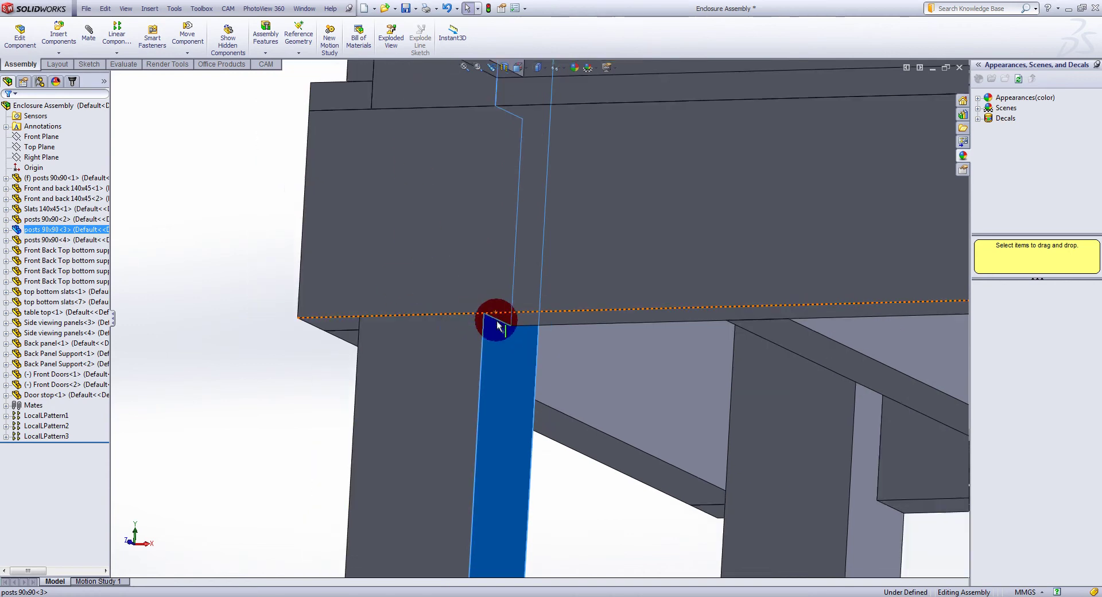
{"action": "scroll", "coordinate": [496, 327], "scroll_direction": "up", "scroll_amount": 10}
Inspect the lower slats, top frame and interior, and select the recessed ledge around the side viewing panel's window.
{"action": "middle_click_drag", "start_coordinate": [563, 447], "coordinate": [552, 469]}
{"action": "scroll", "coordinate": [602, 398], "scroll_direction": "down", "scroll_amount": 2}
{"action": "scroll", "coordinate": [634, 344], "scroll_direction": "up", "scroll_amount": 6}
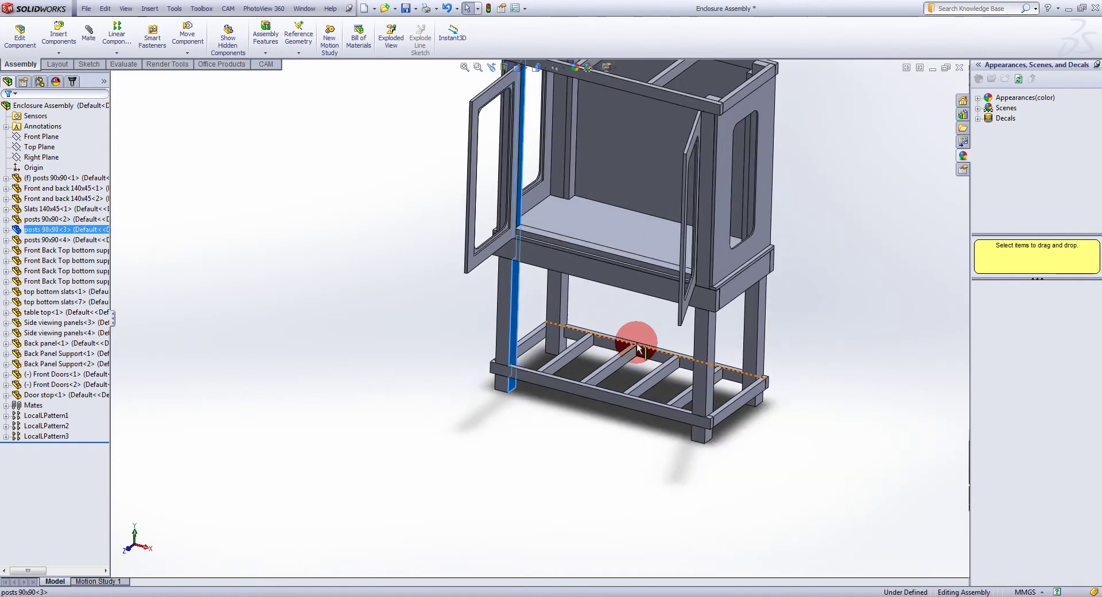
{"action": "scroll", "coordinate": [614, 230], "scroll_direction": "down", "scroll_amount": 2}
{"action": "scroll", "coordinate": [562, 185], "scroll_direction": "down", "scroll_amount": 3}
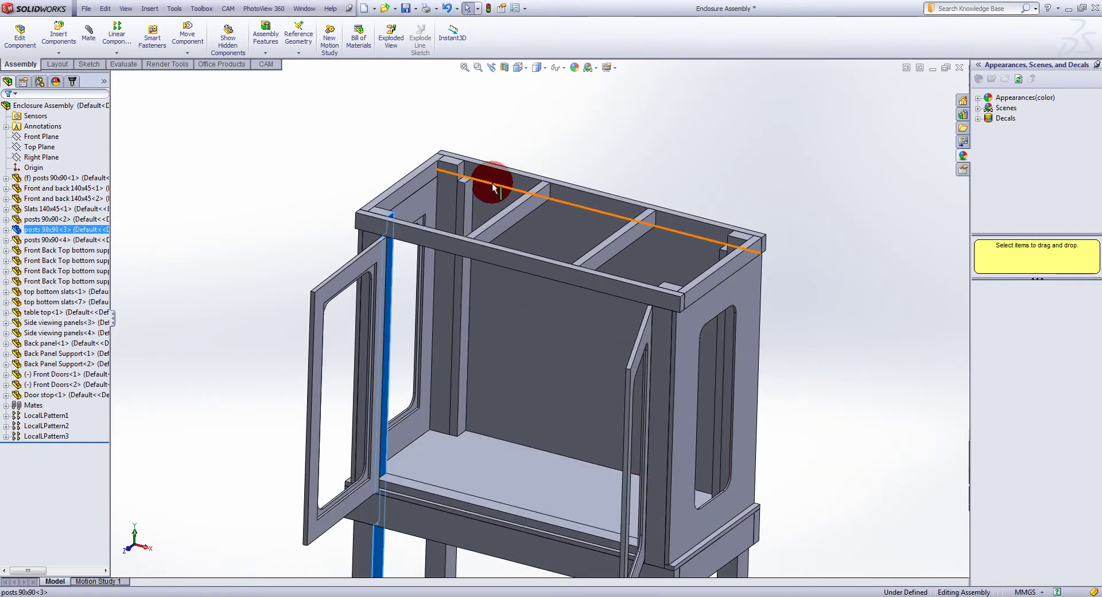
{"action": "scroll", "coordinate": [504, 192], "scroll_direction": "down", "scroll_amount": 3}
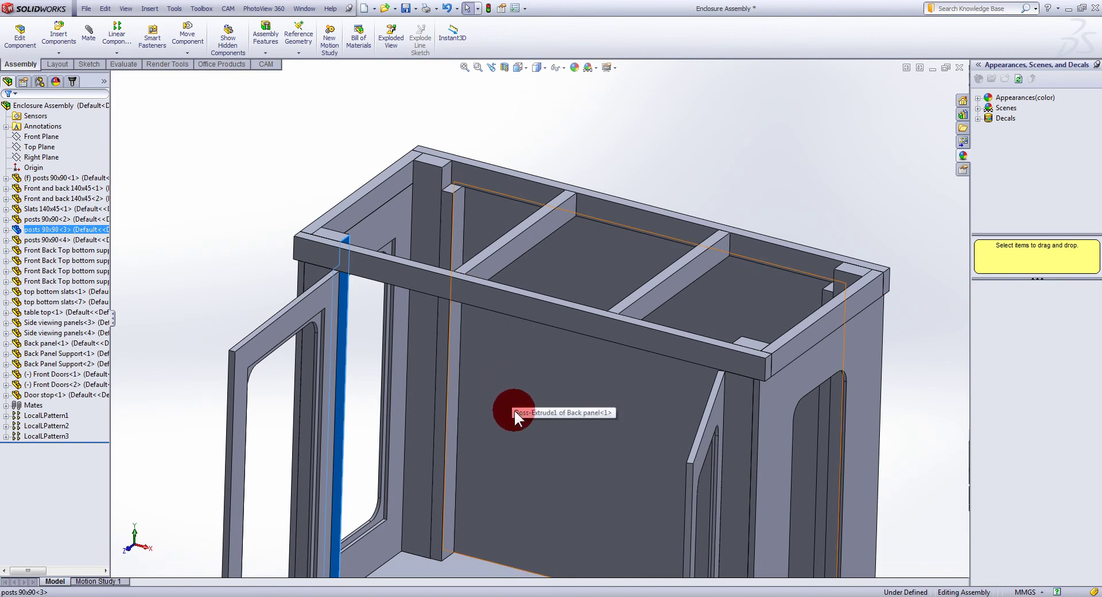
{"action": "scroll", "coordinate": [389, 510], "scroll_direction": "down", "scroll_amount": 5}
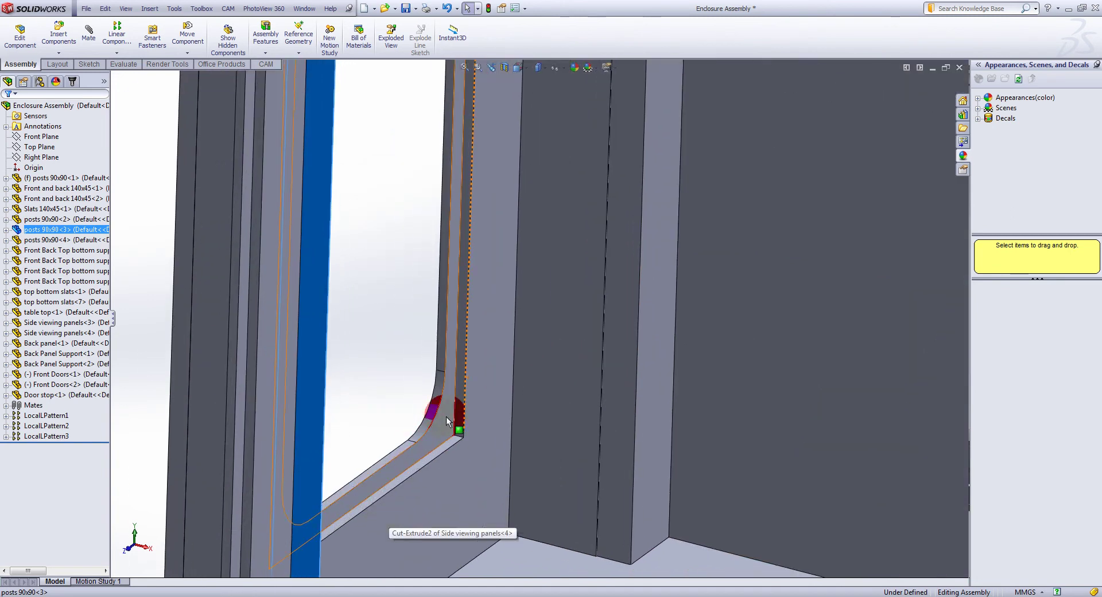
{"action": "left_click", "coordinate": [445, 417]}
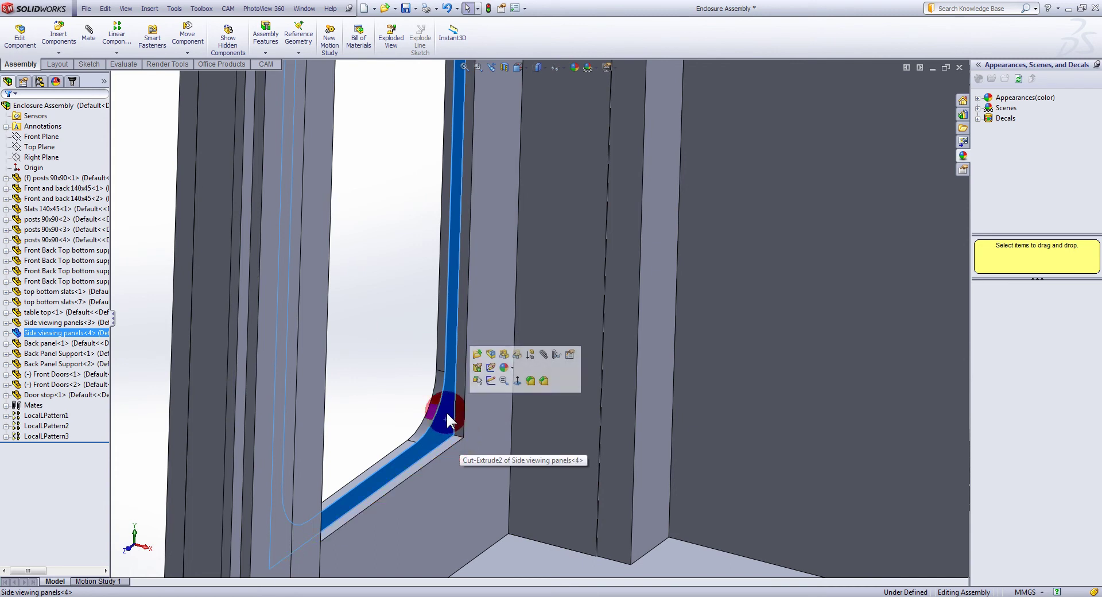
{"action": "scroll", "coordinate": [447, 411], "scroll_direction": "up", "scroll_amount": 3}
{"action": "scroll", "coordinate": [449, 402], "scroll_direction": "up", "scroll_amount": 5}
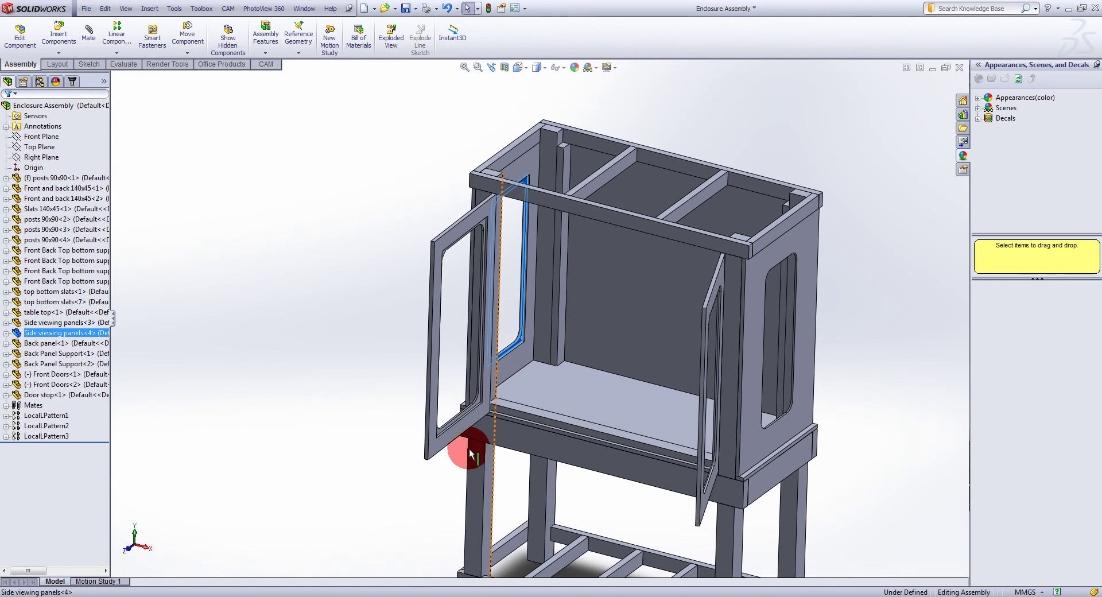
Swing both front doors of the enclosure closed and inspect the open top frame above them.
{"action": "left_click_drag", "start_coordinate": [435, 444], "coordinate": [580, 413]}
{"action": "left_click_drag", "start_coordinate": [697, 478], "coordinate": [605, 425]}
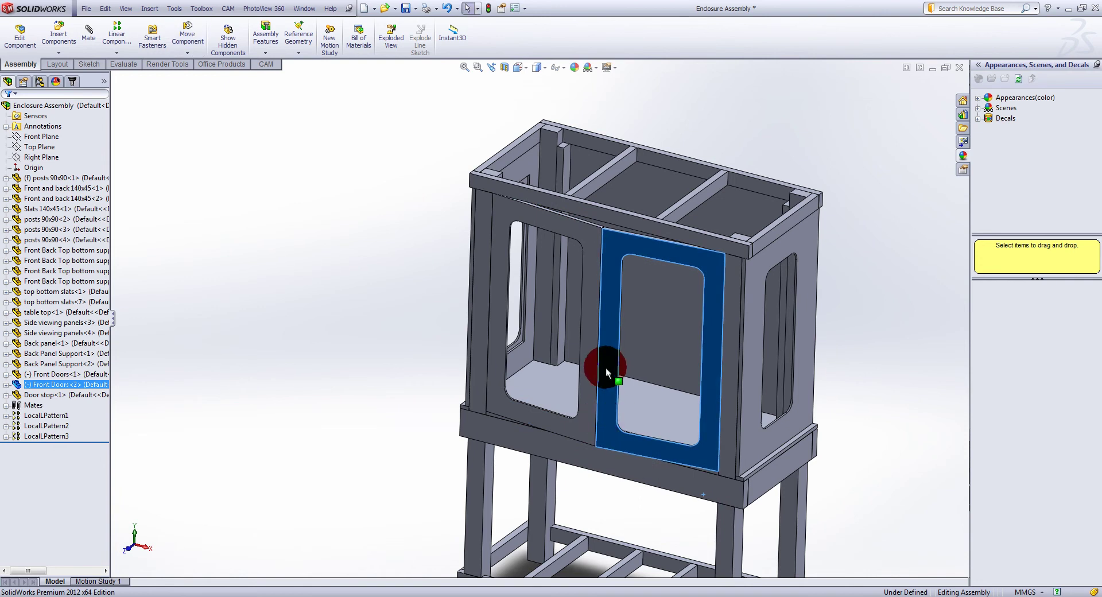
{"action": "scroll", "coordinate": [634, 202], "scroll_direction": "down", "scroll_amount": 5}
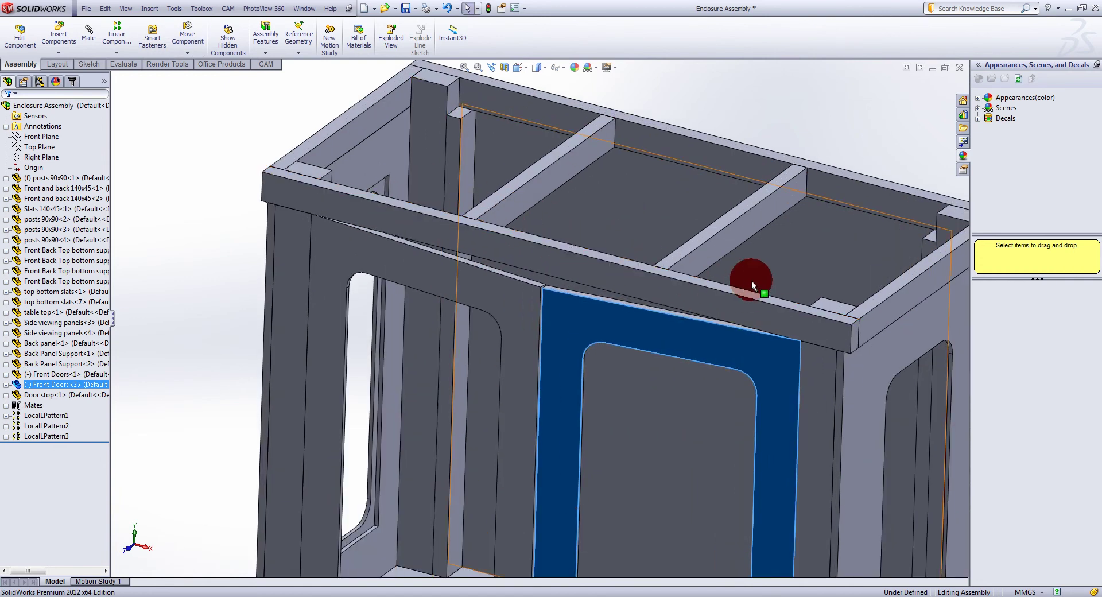
{"action": "scroll", "coordinate": [718, 268], "scroll_direction": "up", "scroll_amount": 4}
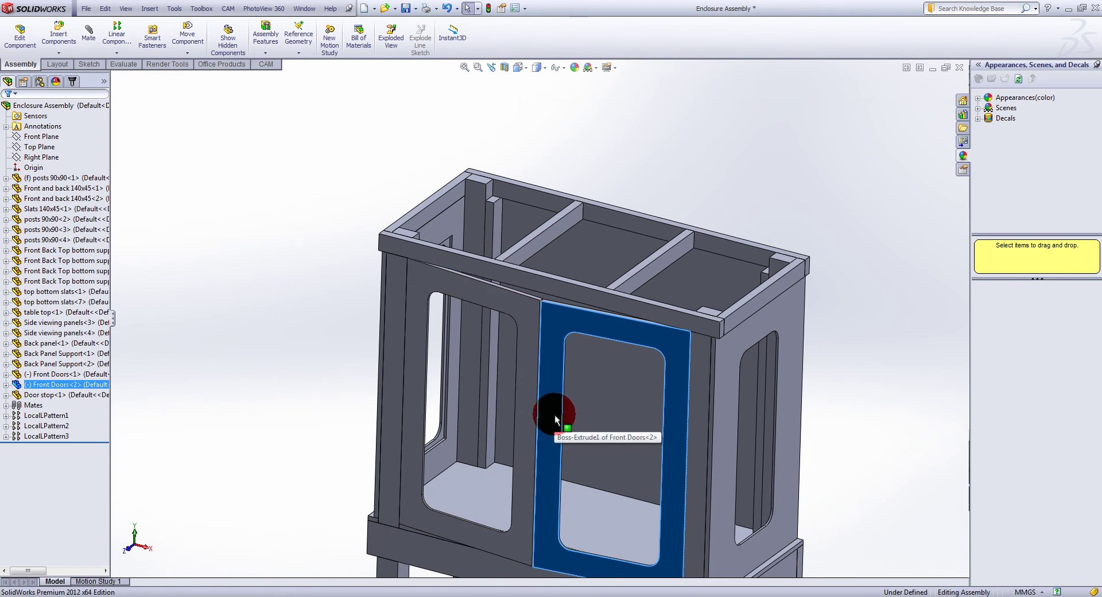
{"action": "scroll", "coordinate": [555, 416], "scroll_direction": "up", "scroll_amount": 3}
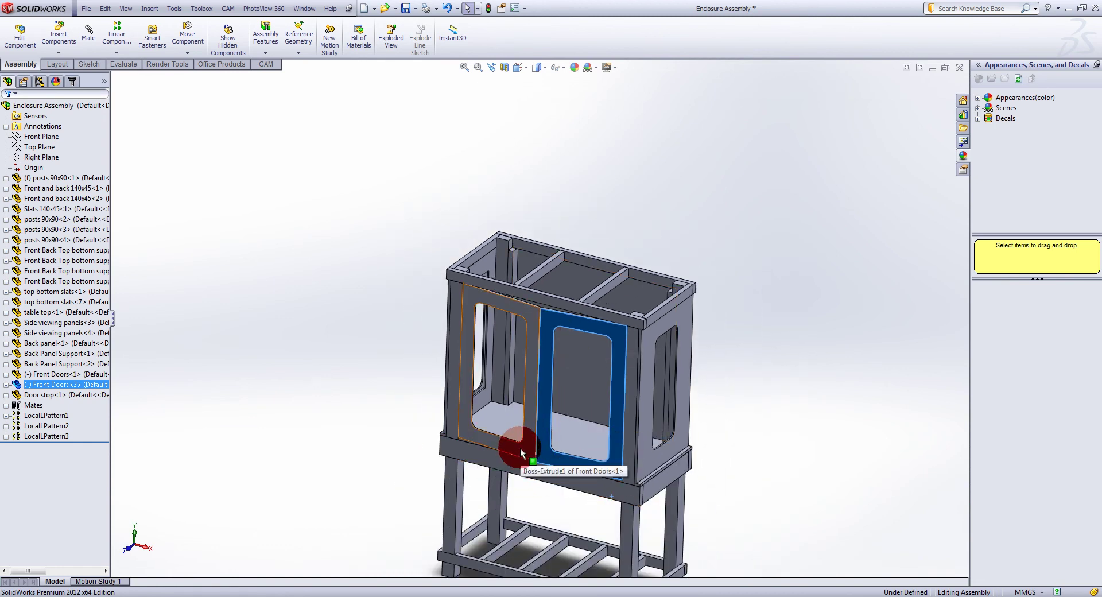
{"action": "scroll", "coordinate": [533, 454], "scroll_direction": "down", "scroll_amount": 2}
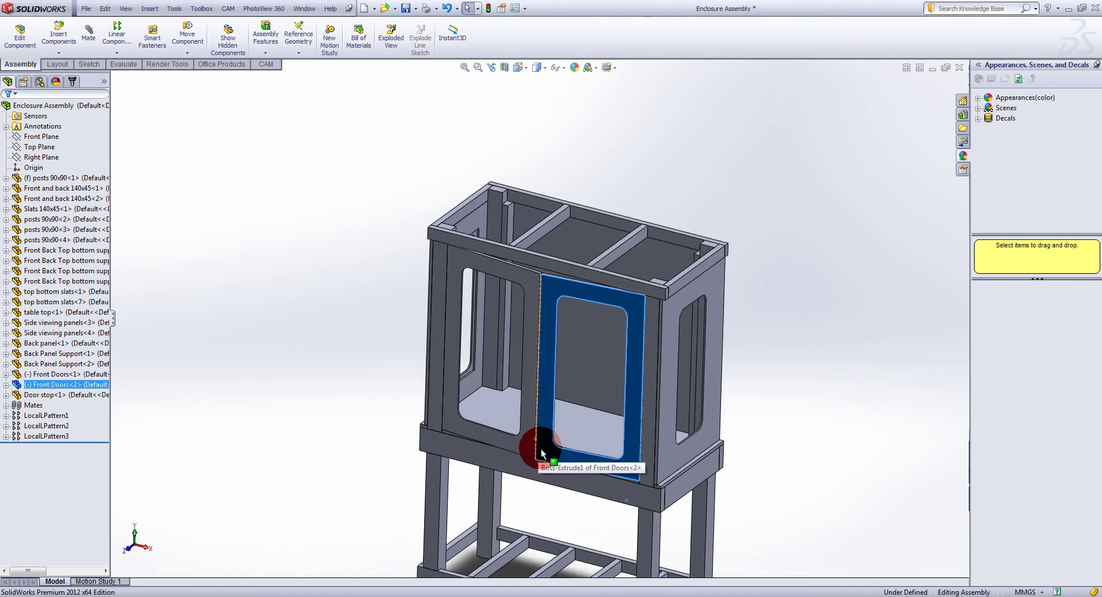
{"action": "scroll", "coordinate": [551, 523], "scroll_direction": "up", "scroll_amount": 3}
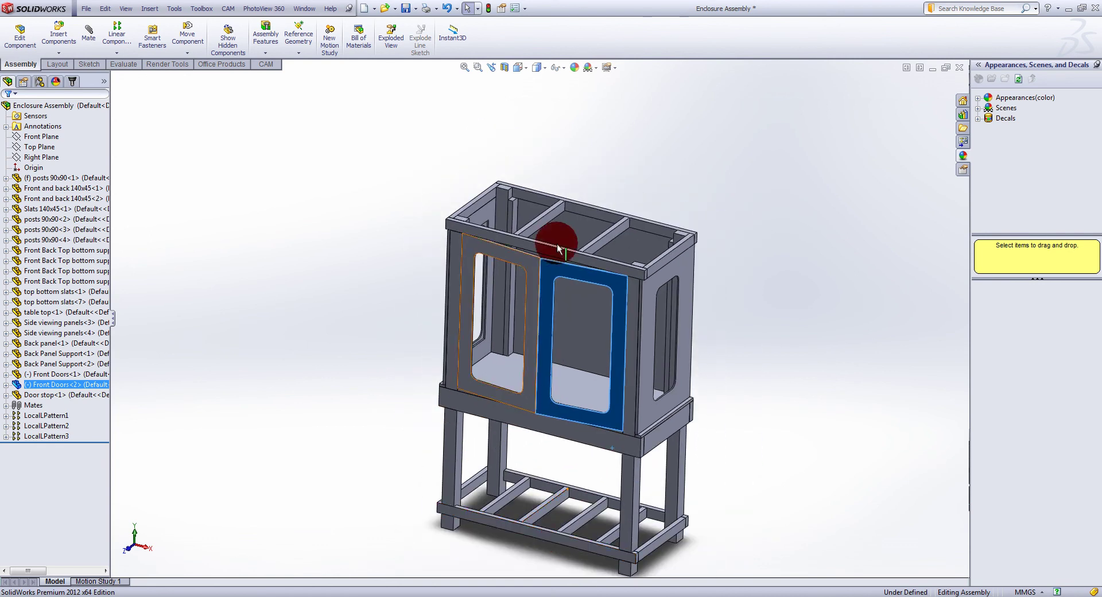
Show the enclosure in the Dimetric view and select each front 90x90 post in turn, leaving nothing selected at the end.
{"action": "left_click", "coordinate": [525, 66]}
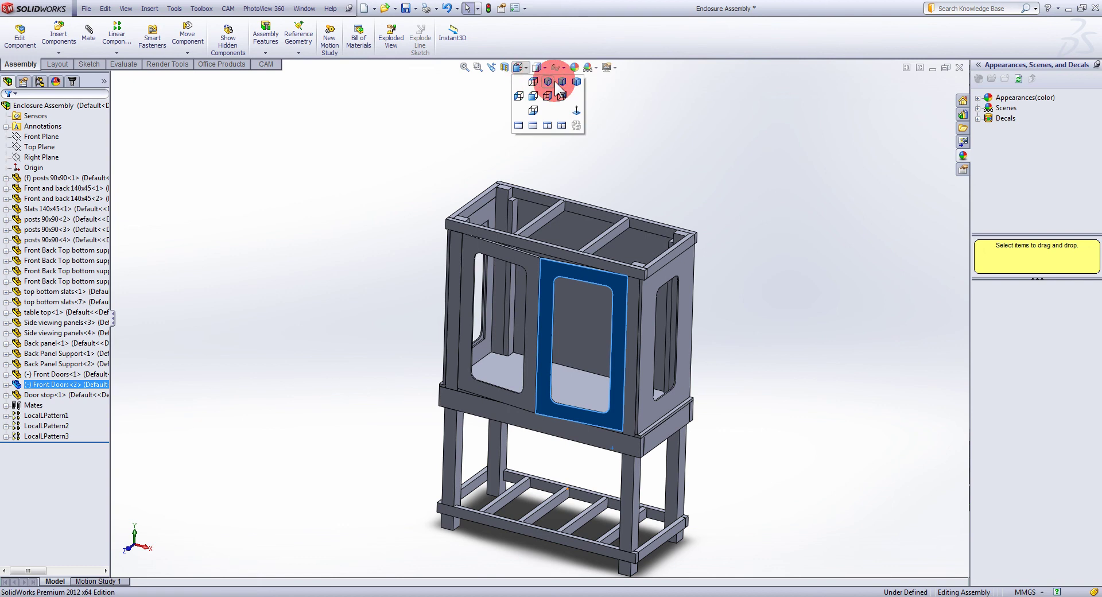
{"action": "left_click", "coordinate": [573, 82]}
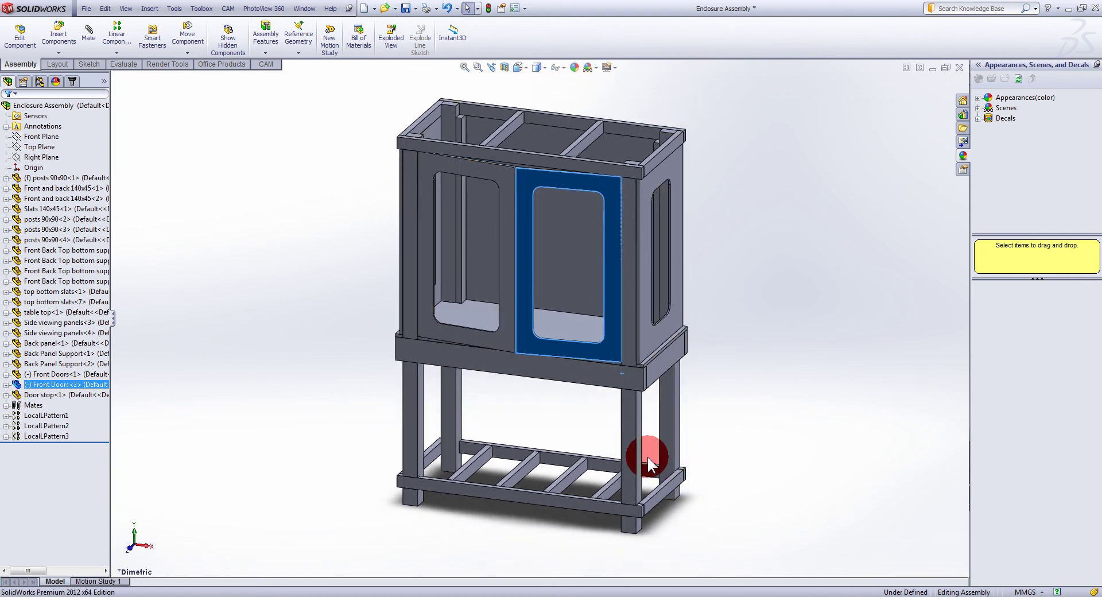
{"action": "left_click", "coordinate": [628, 452]}
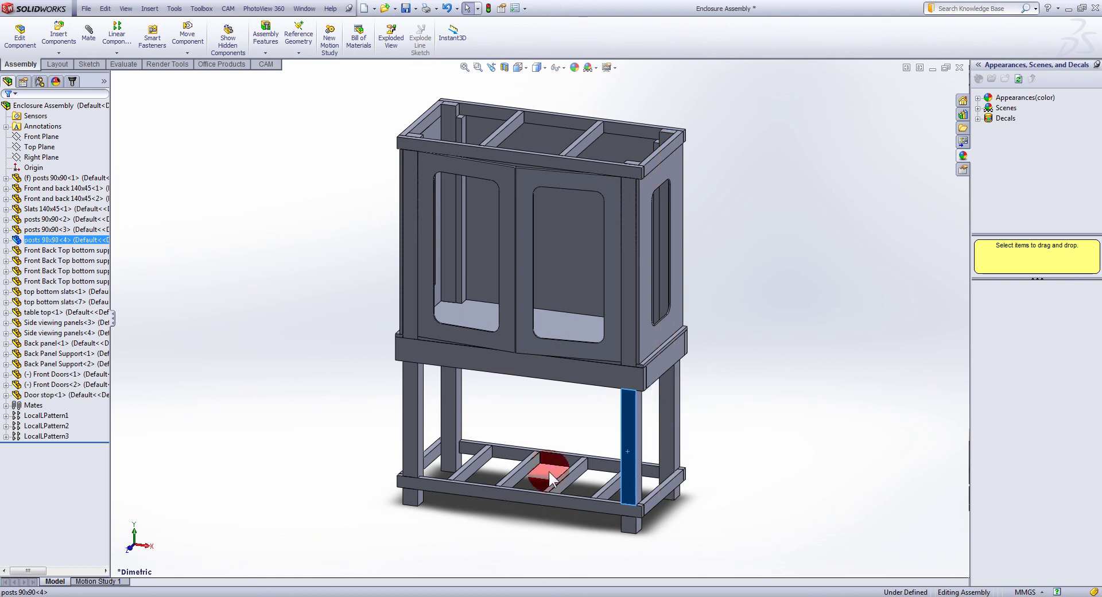
{"action": "left_click", "coordinate": [408, 425]}
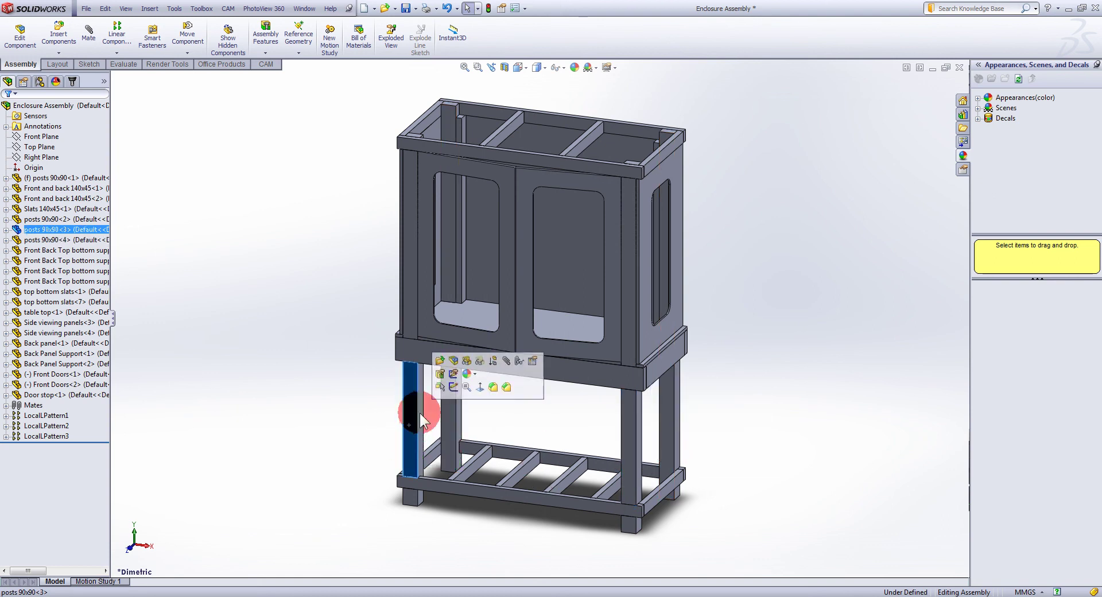
{"action": "left_click", "coordinate": [528, 511]}
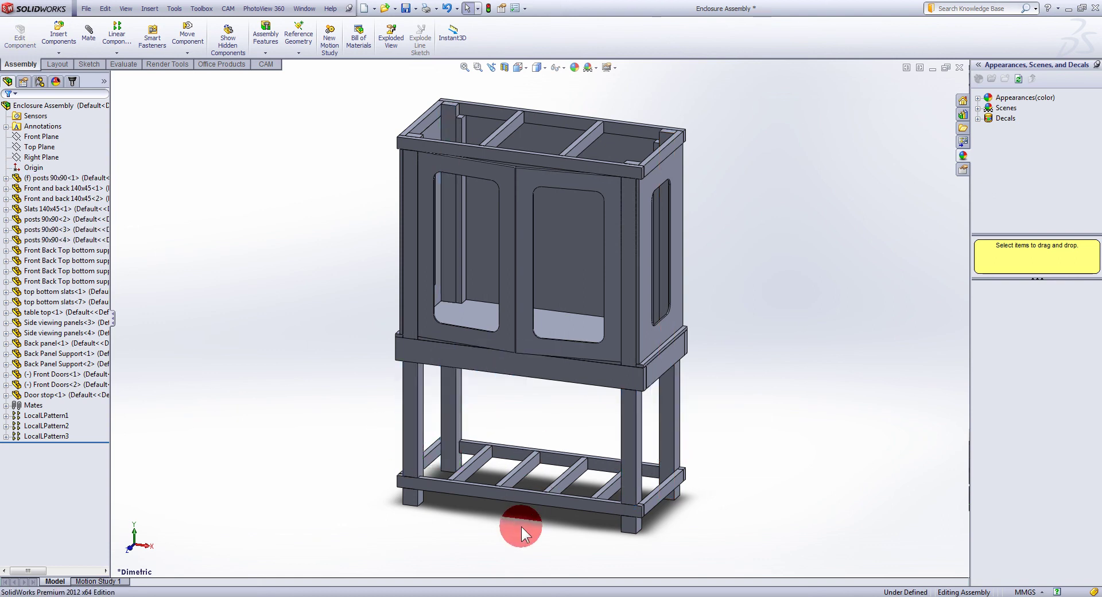